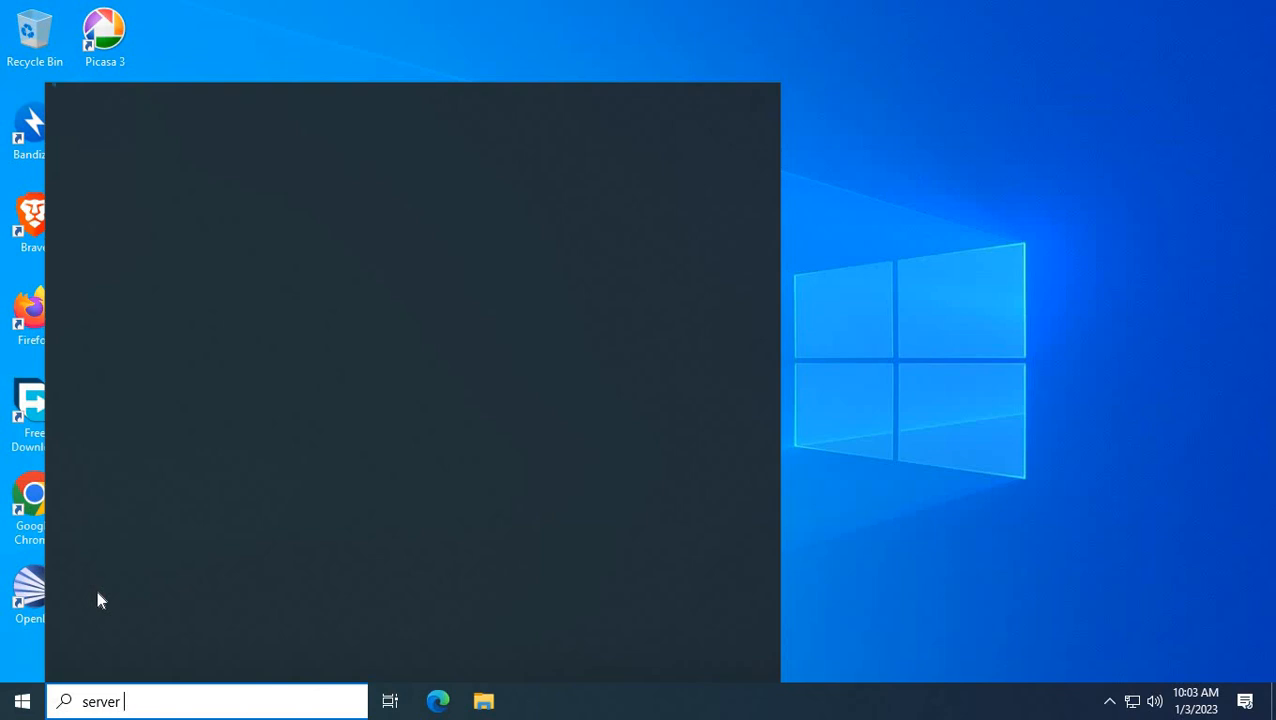
Open Server Manager from search, dismiss the Admin Center notice, maximize it, and start Add Roles and Features.
text(ana)
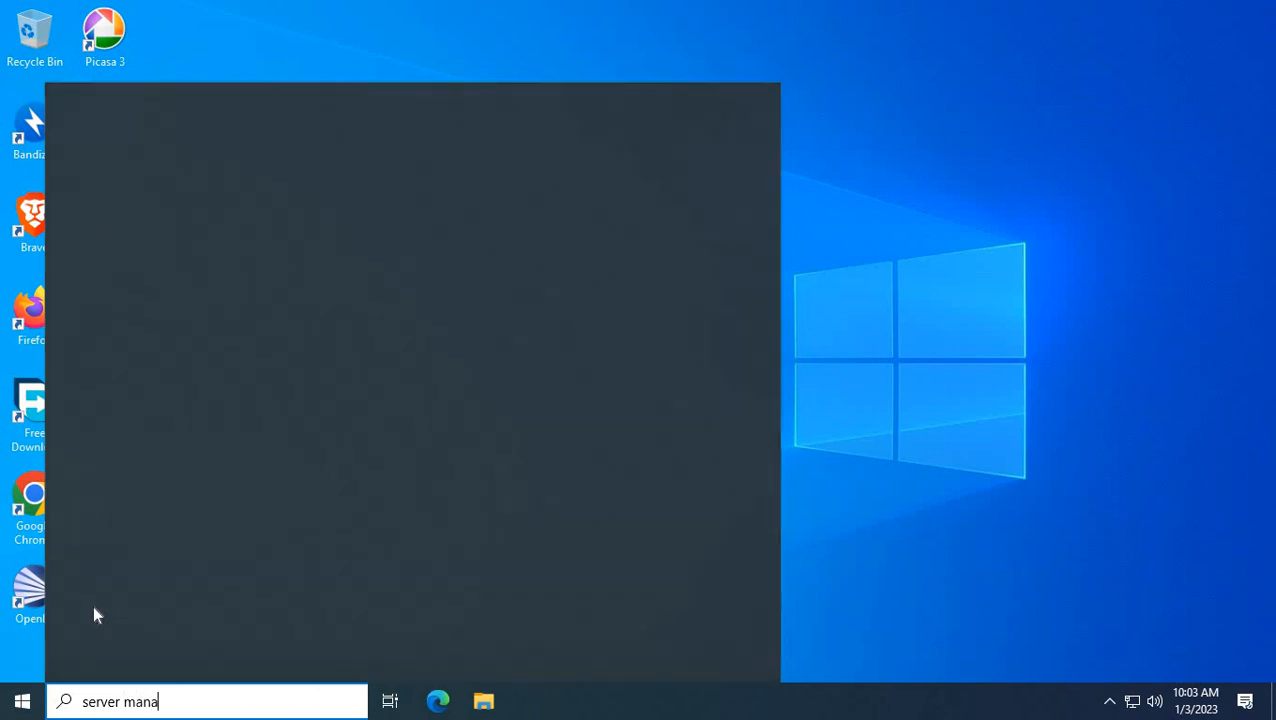
text(ger)
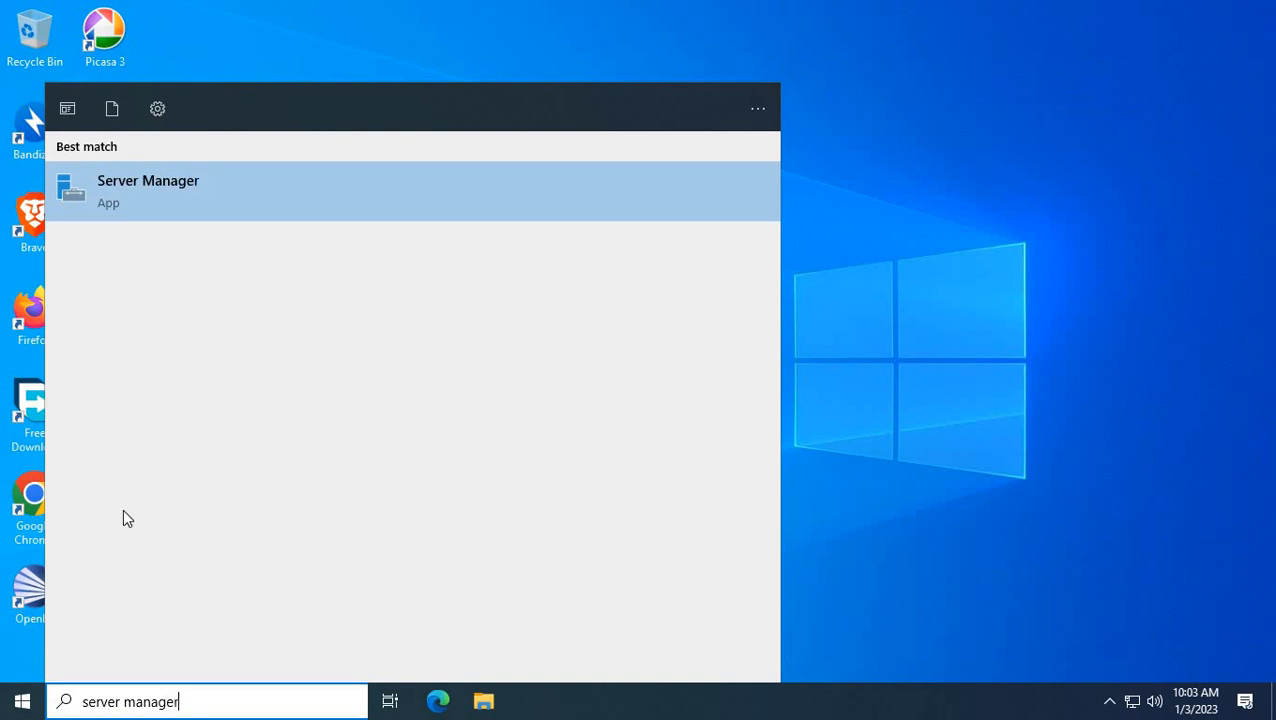
click(125, 183)
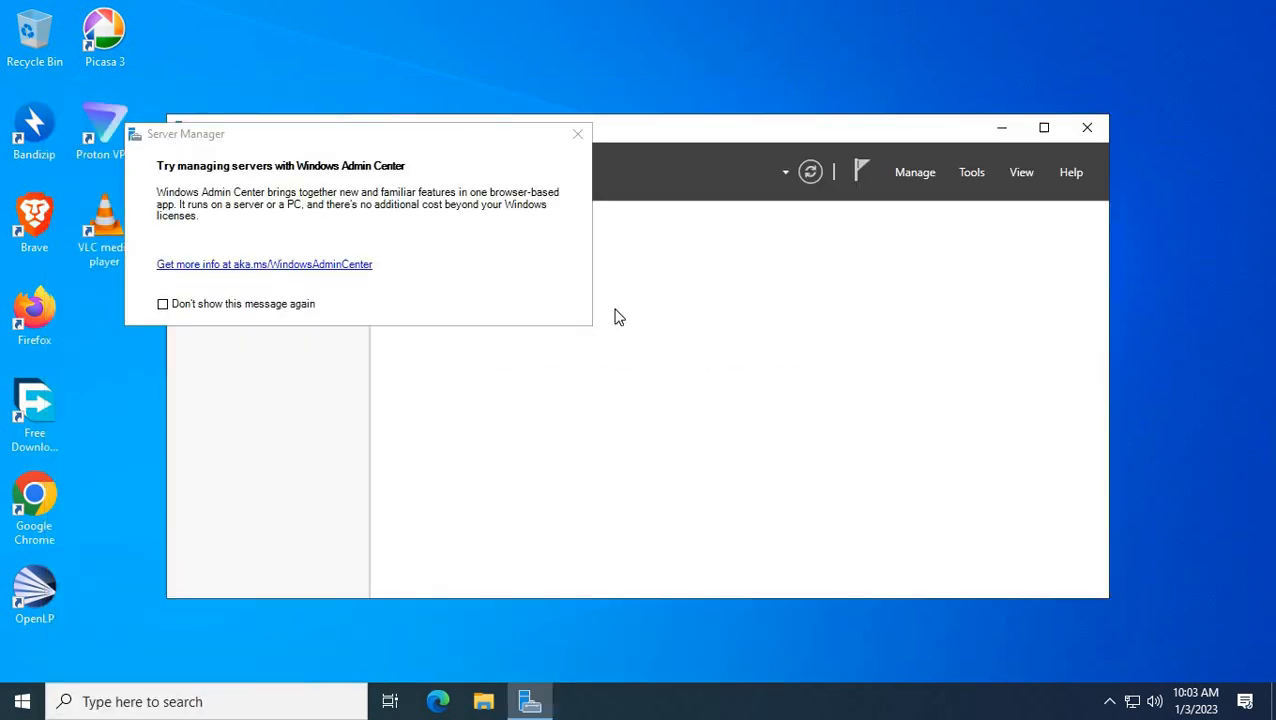
click(579, 132)
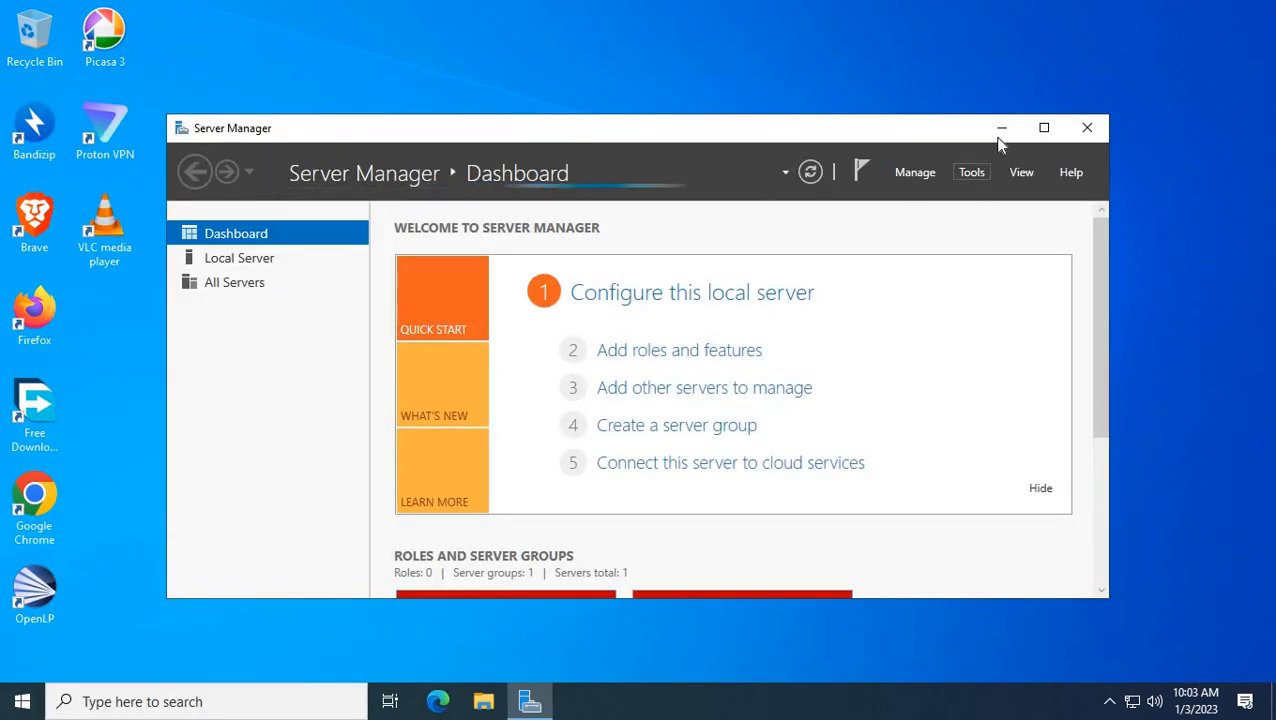
click(1043, 127)
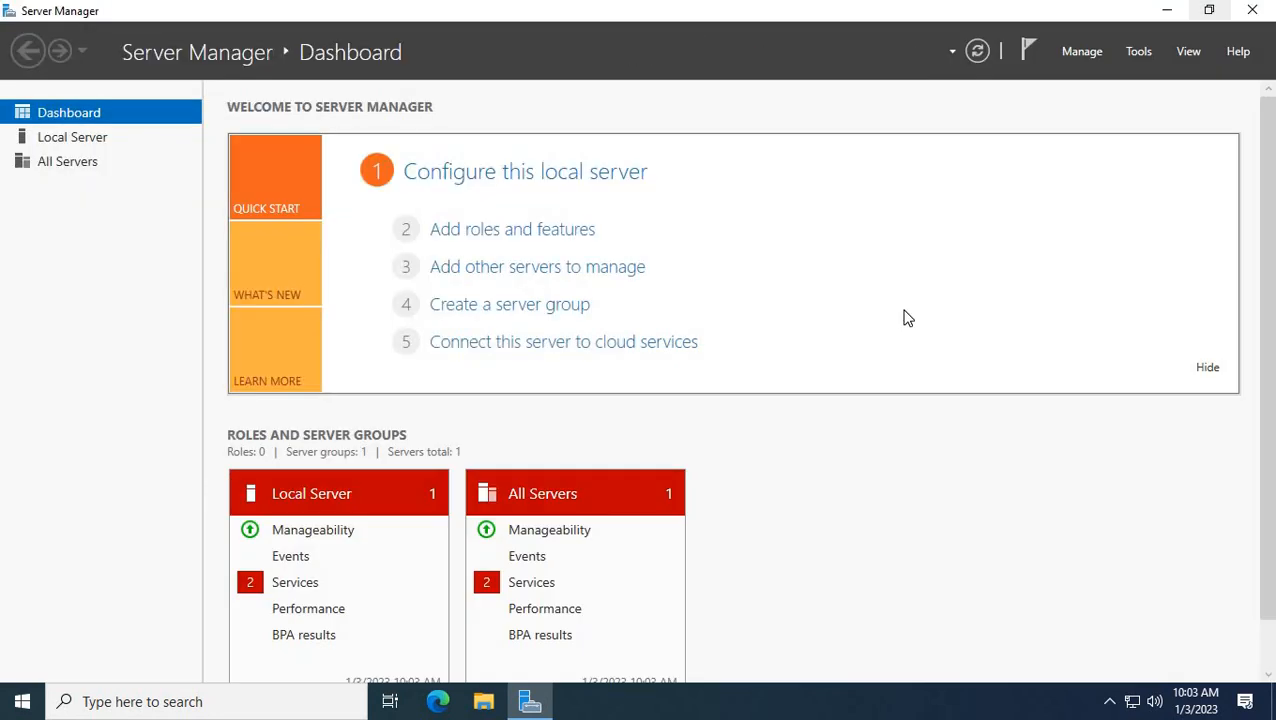
click(509, 231)
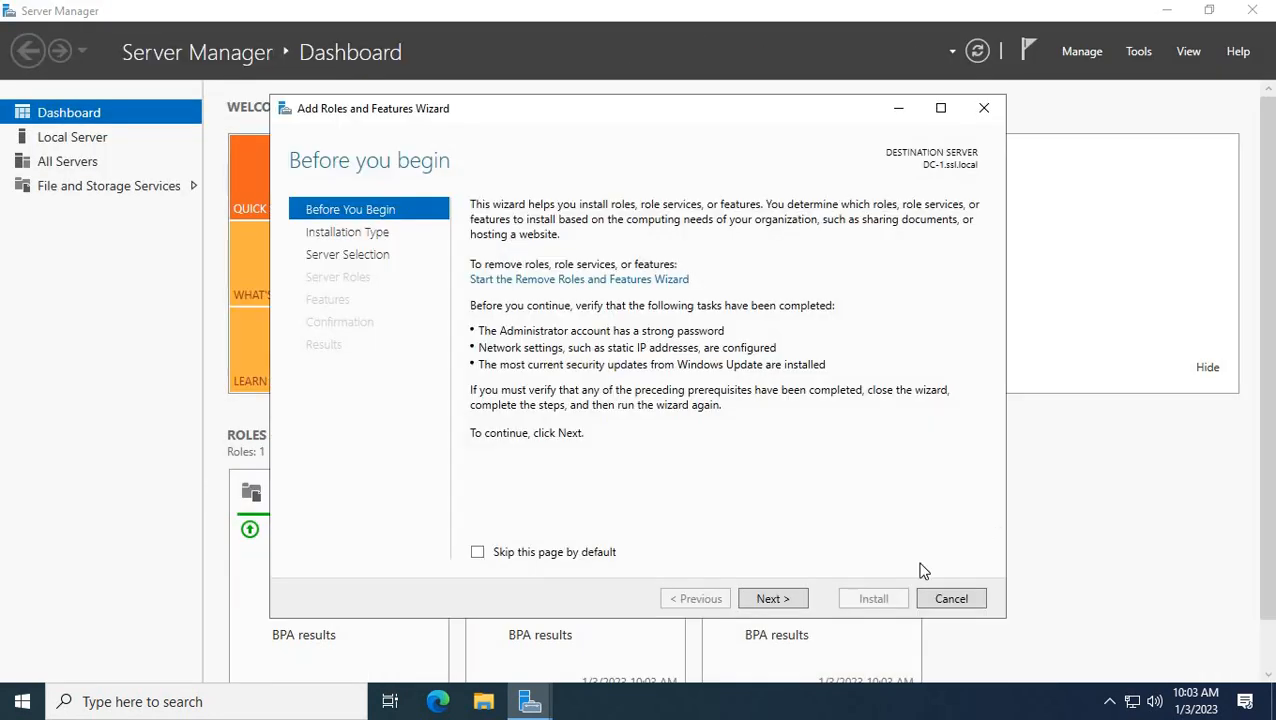
Select the Active Directory Certificate Services and DNS Server roles, with their management tools, on DC-1.ssl.local.
click(776, 602)
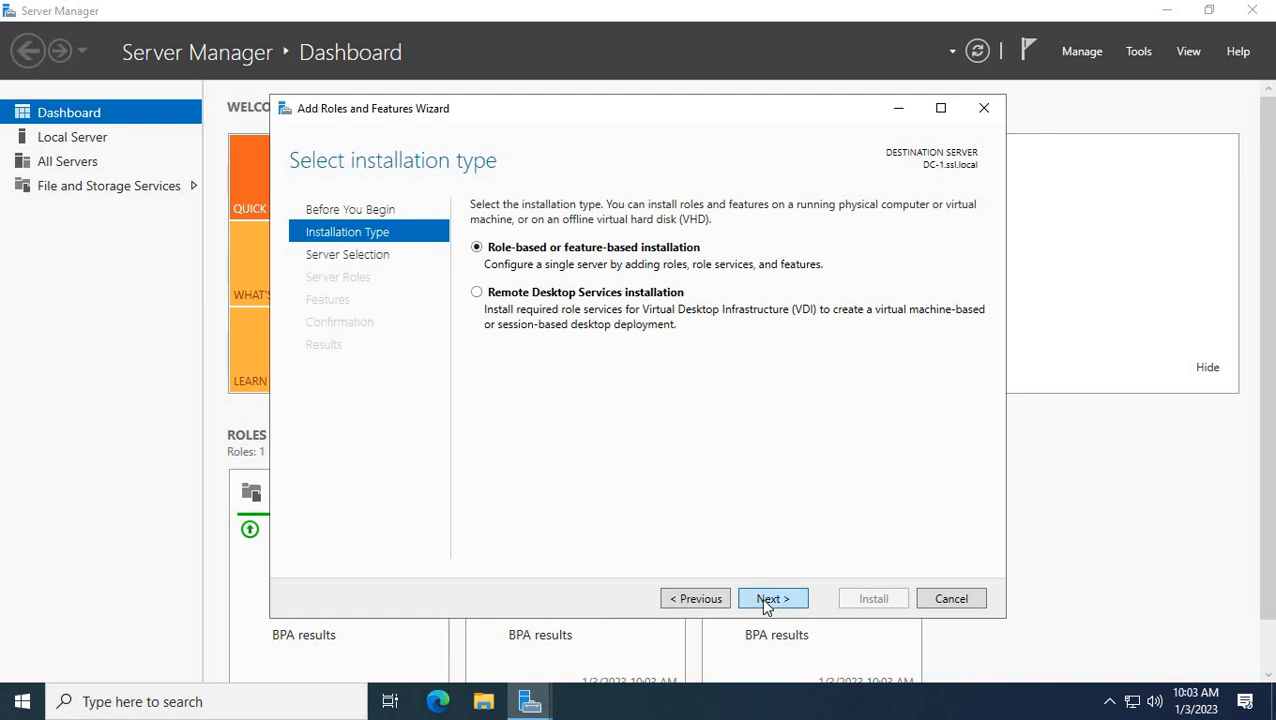
click(765, 600)
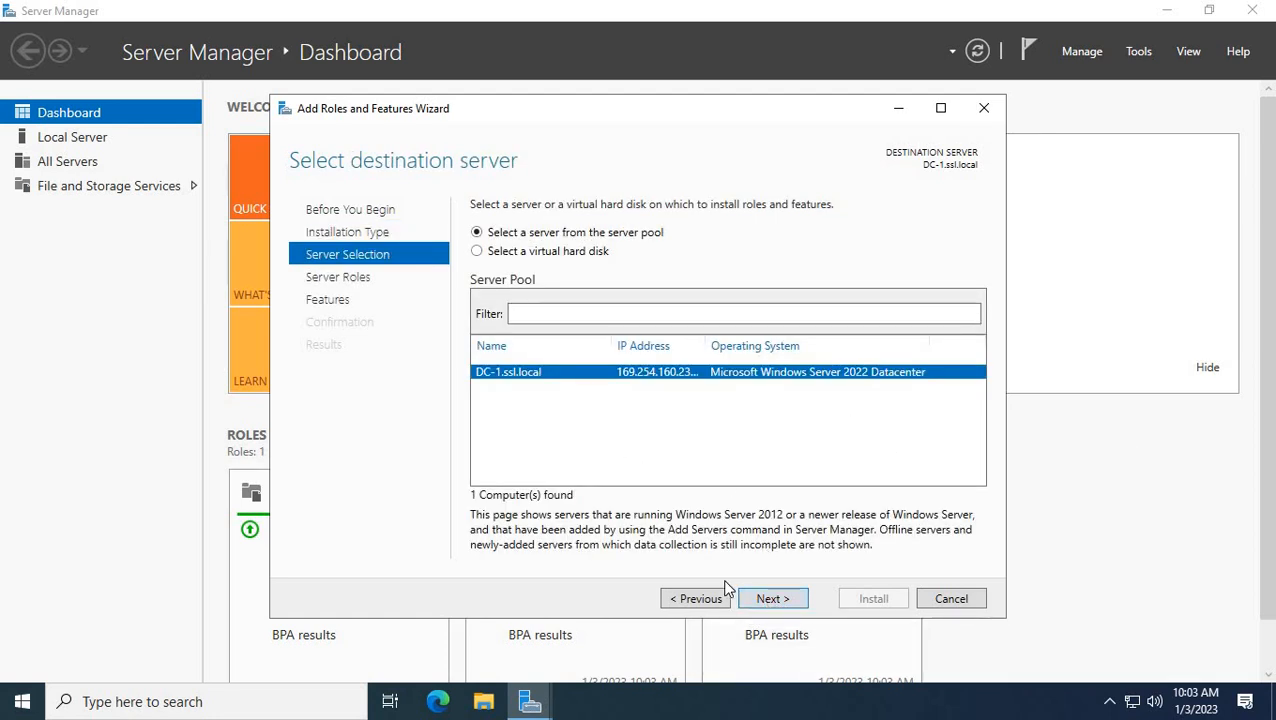
click(772, 599)
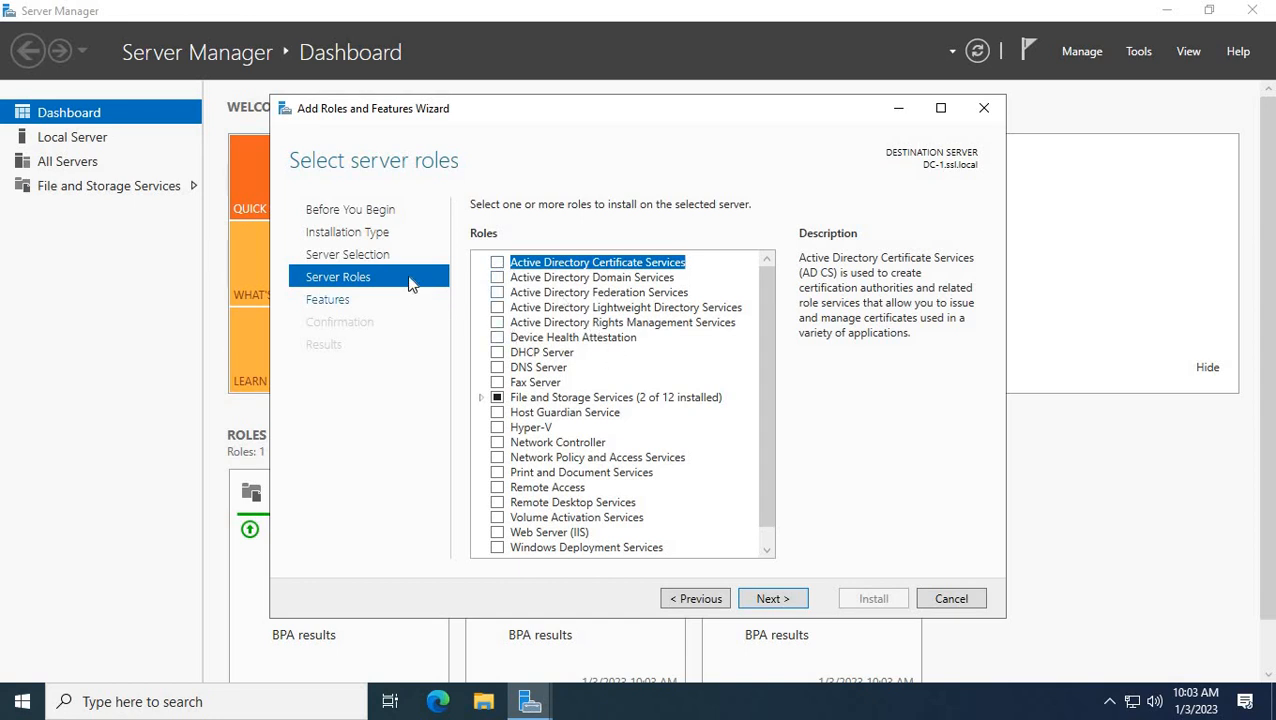
click(496, 262)
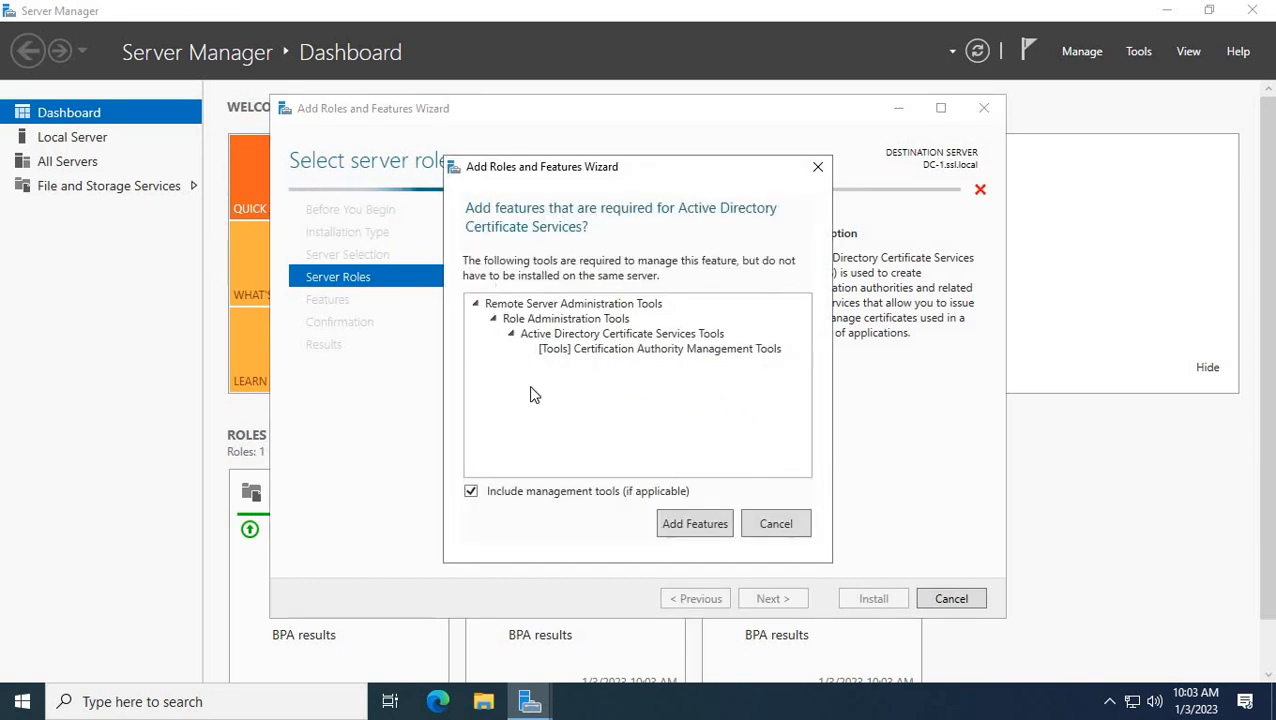
click(693, 532)
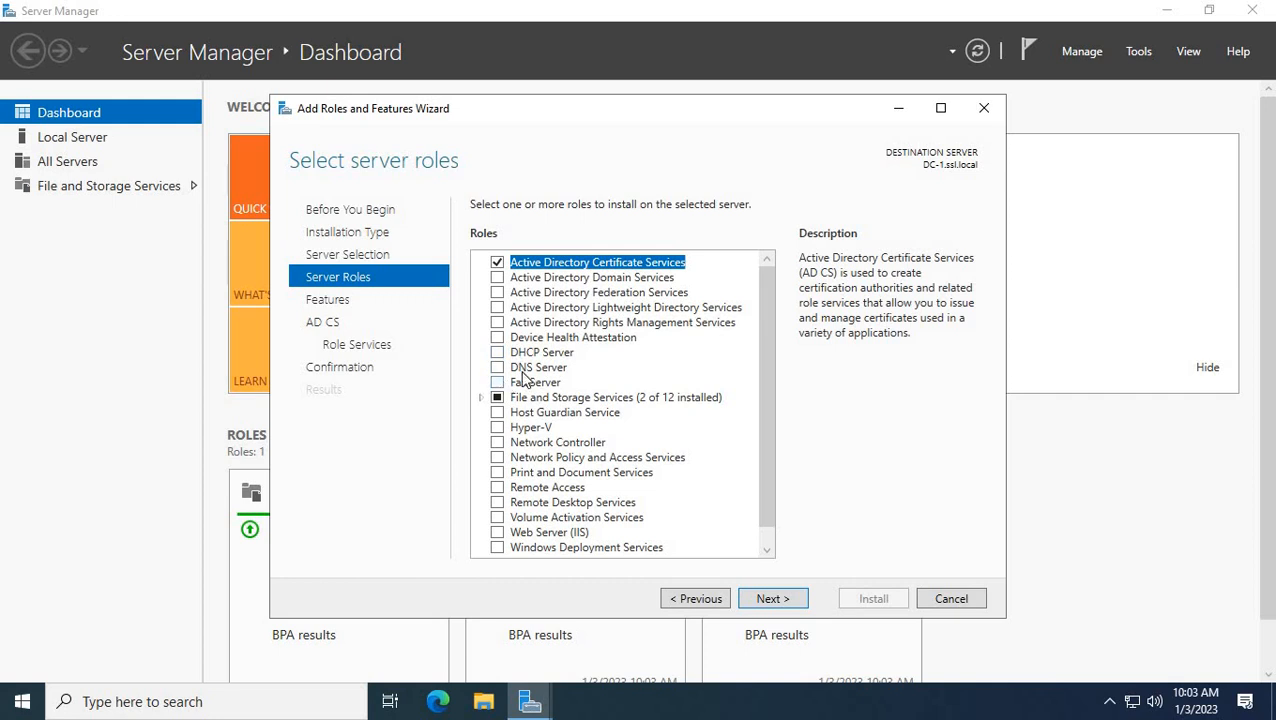
click(497, 367)
click(713, 522)
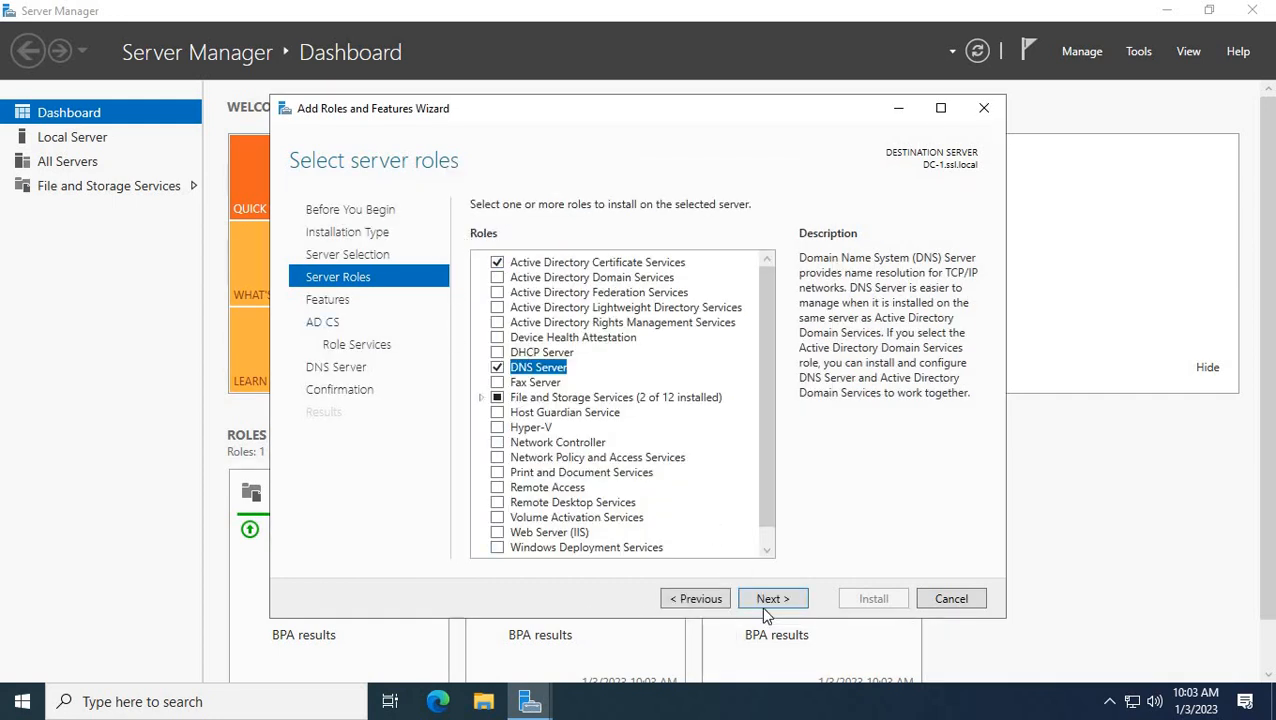
click(771, 600)
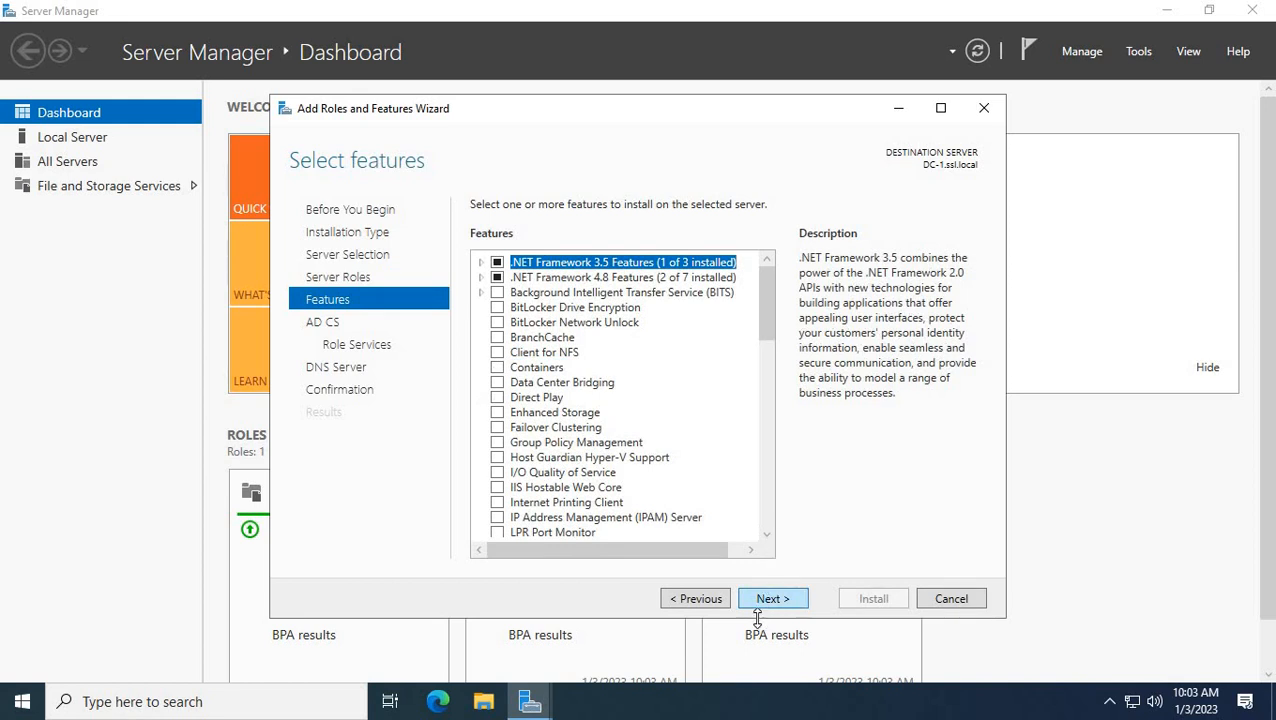
Keep default features and only Certification Authority as role service, then start installing.
click(940, 110)
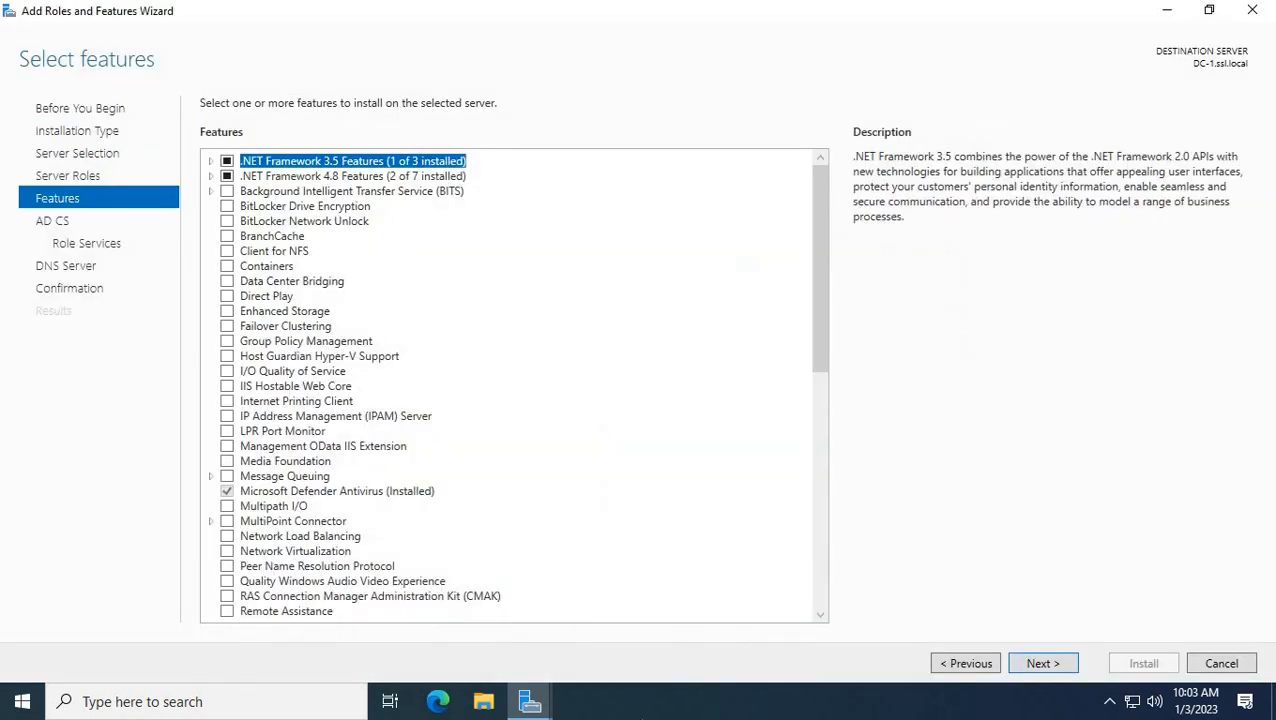
click(1029, 670)
click(1029, 670)
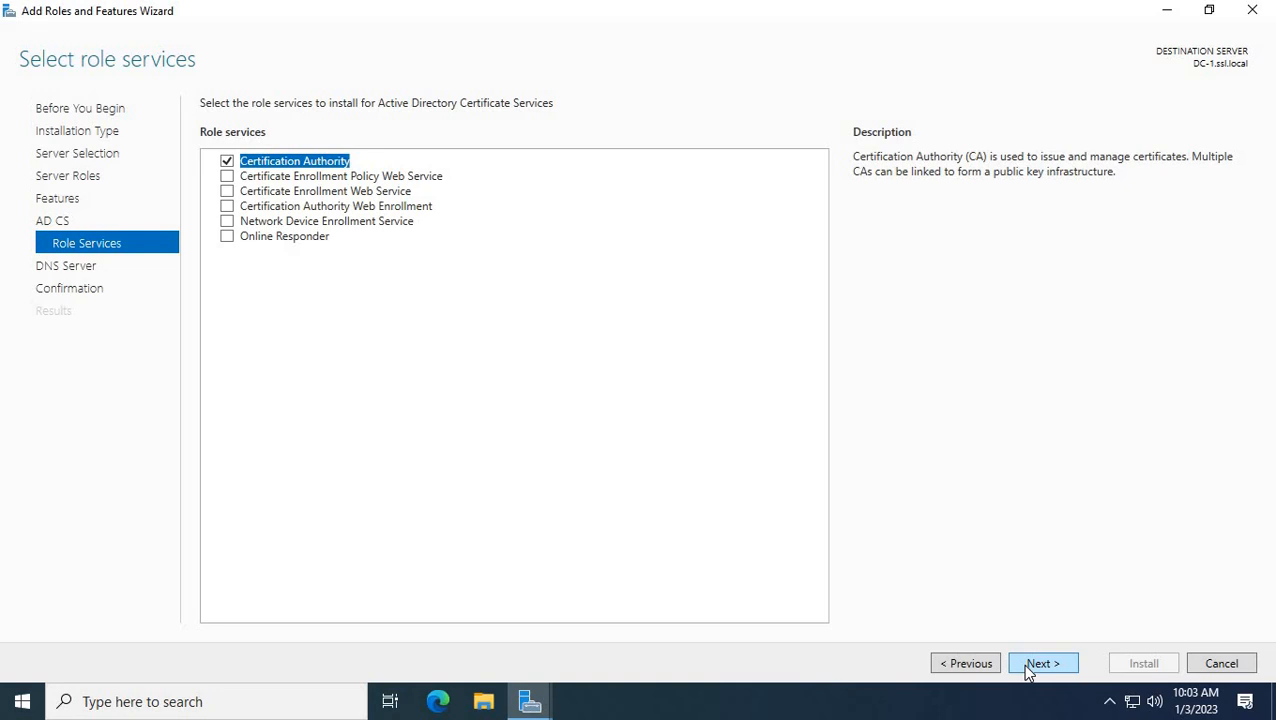
click(1029, 670)
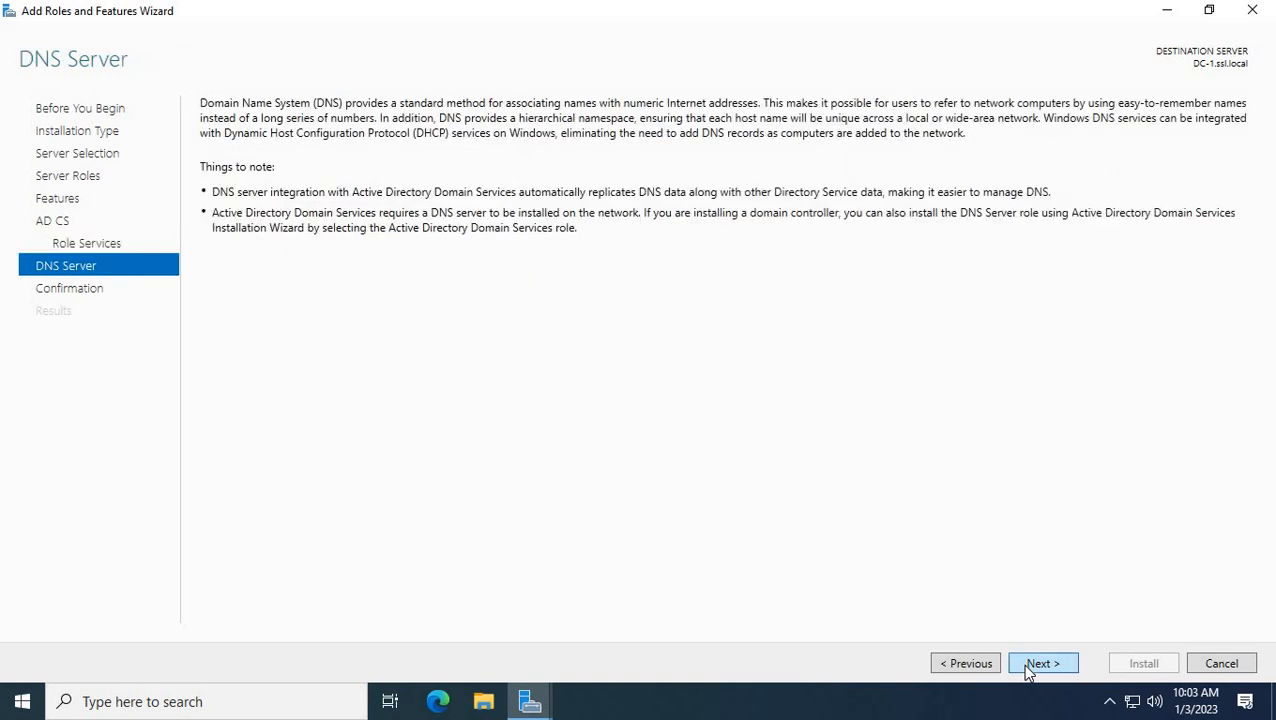
click(1029, 670)
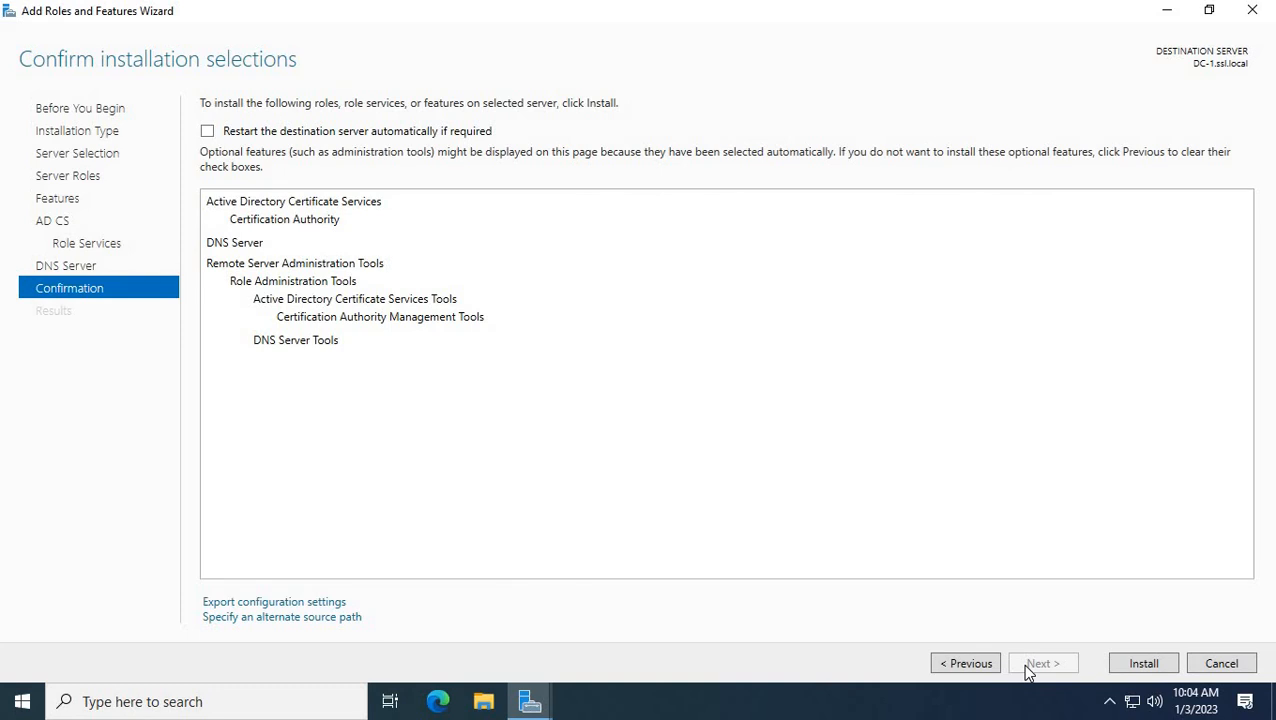
click(1136, 677)
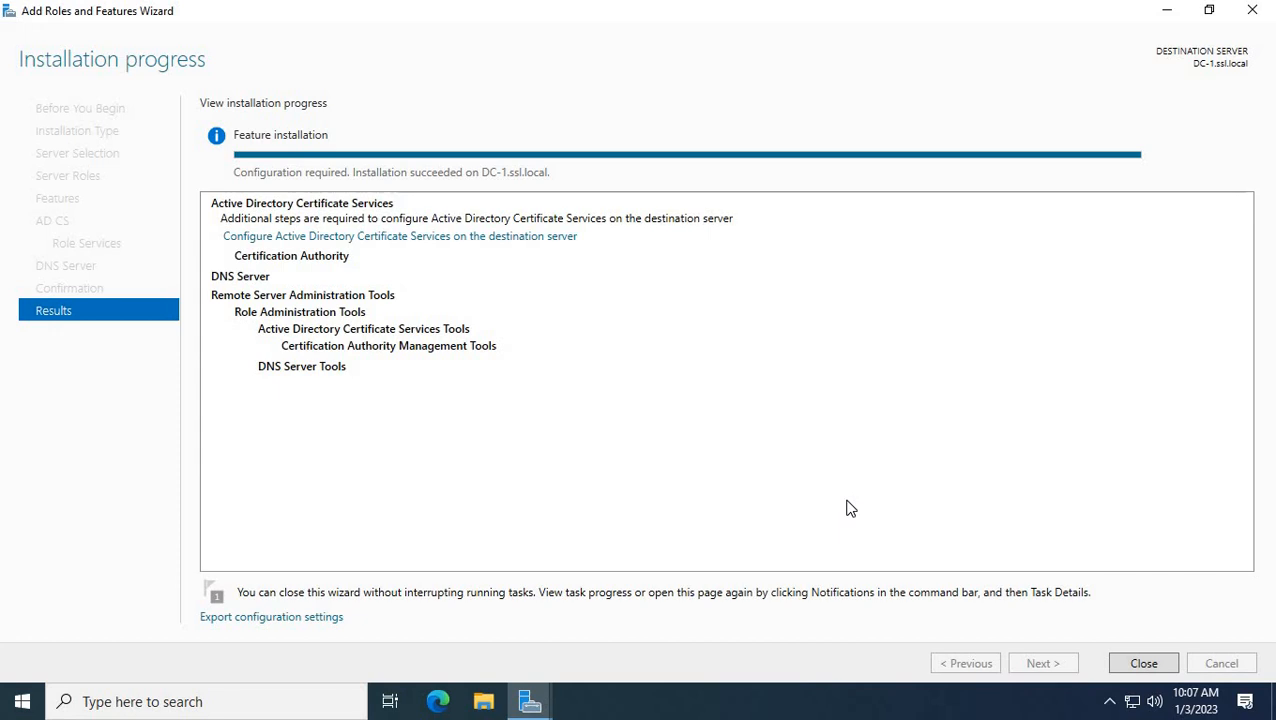
Close the completed AD CS and DNS Server installation and return to the dashboard.
click(1140, 663)
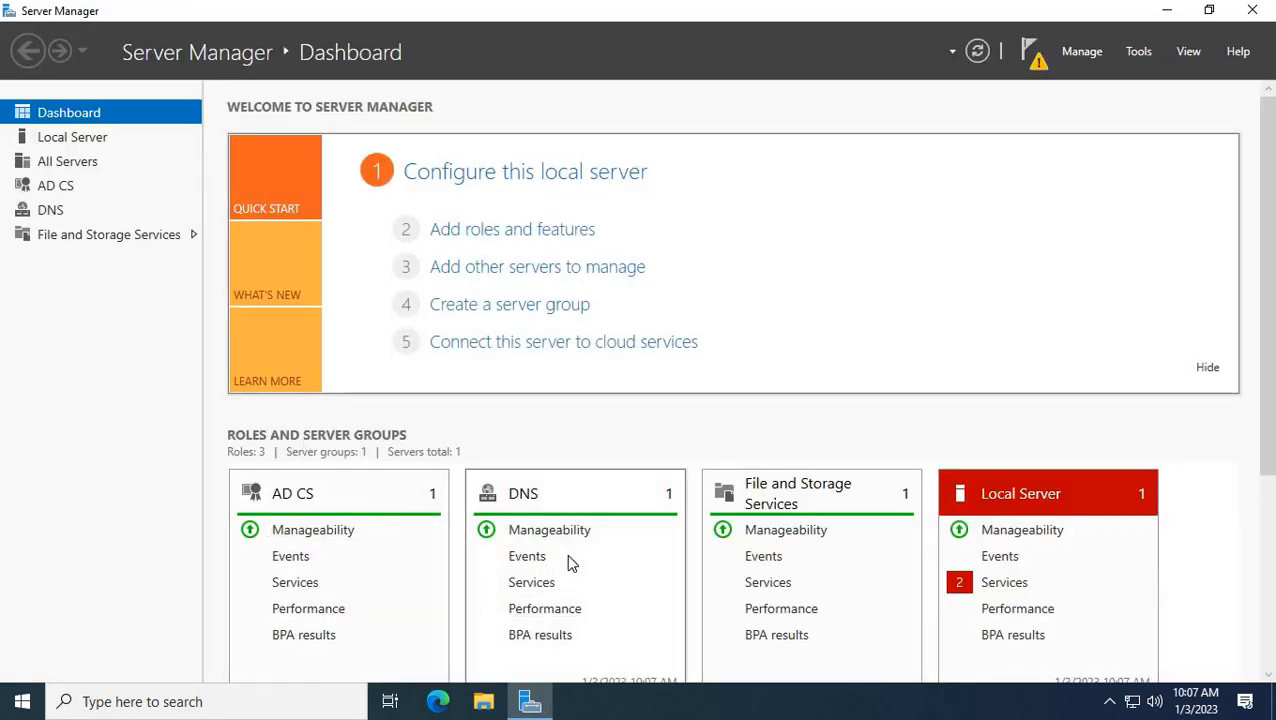
Add Active Directory Domain Services with its management tools on DC-1.ssl.local and reach confirmation.
click(451, 233)
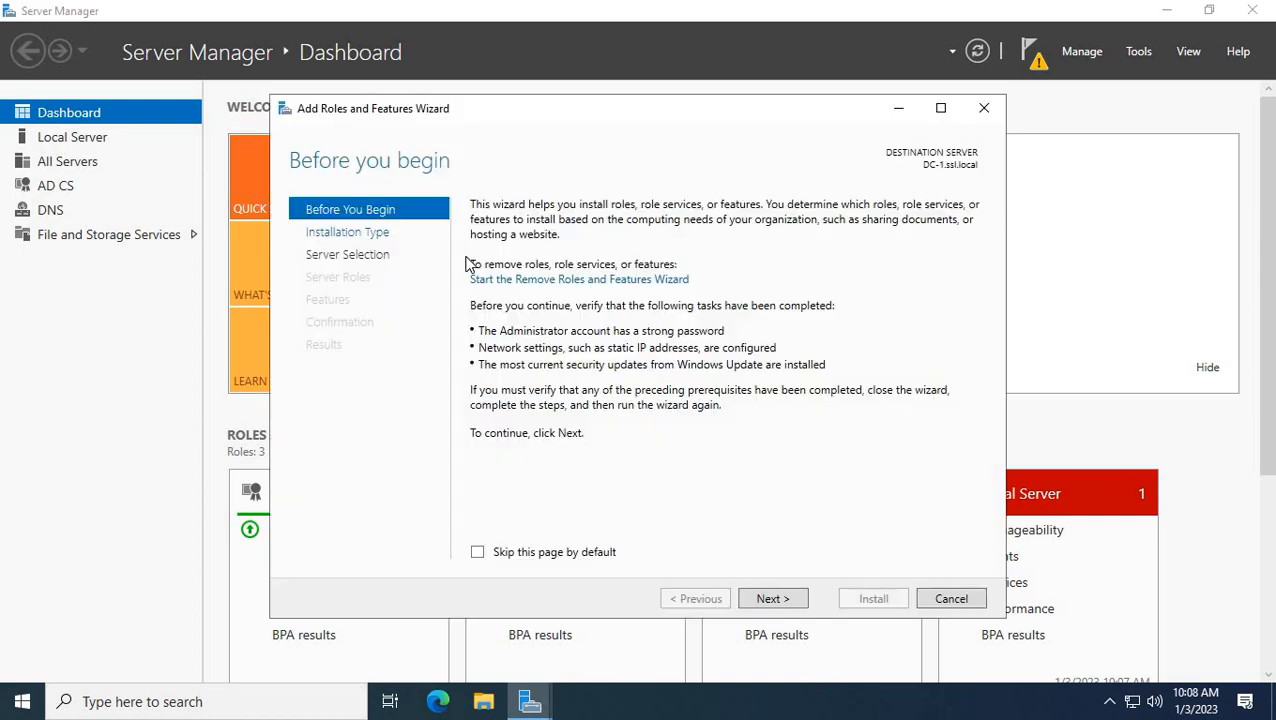
click(774, 601)
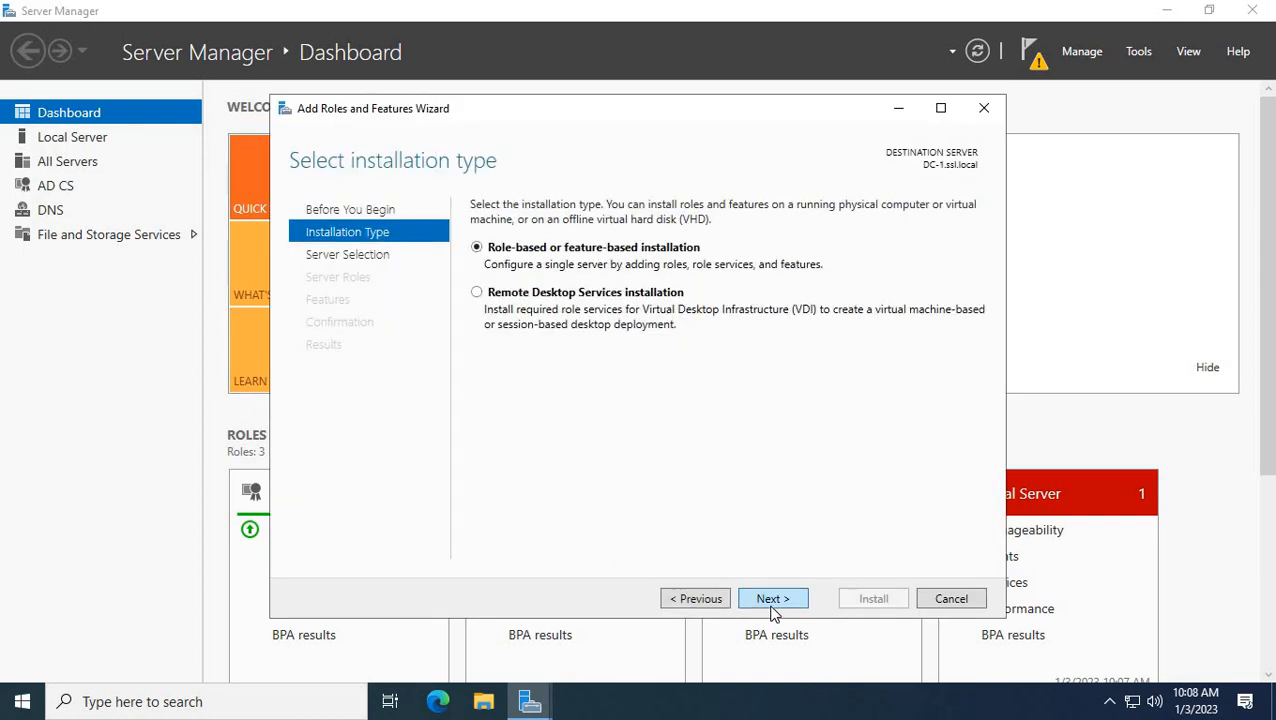
click(775, 602)
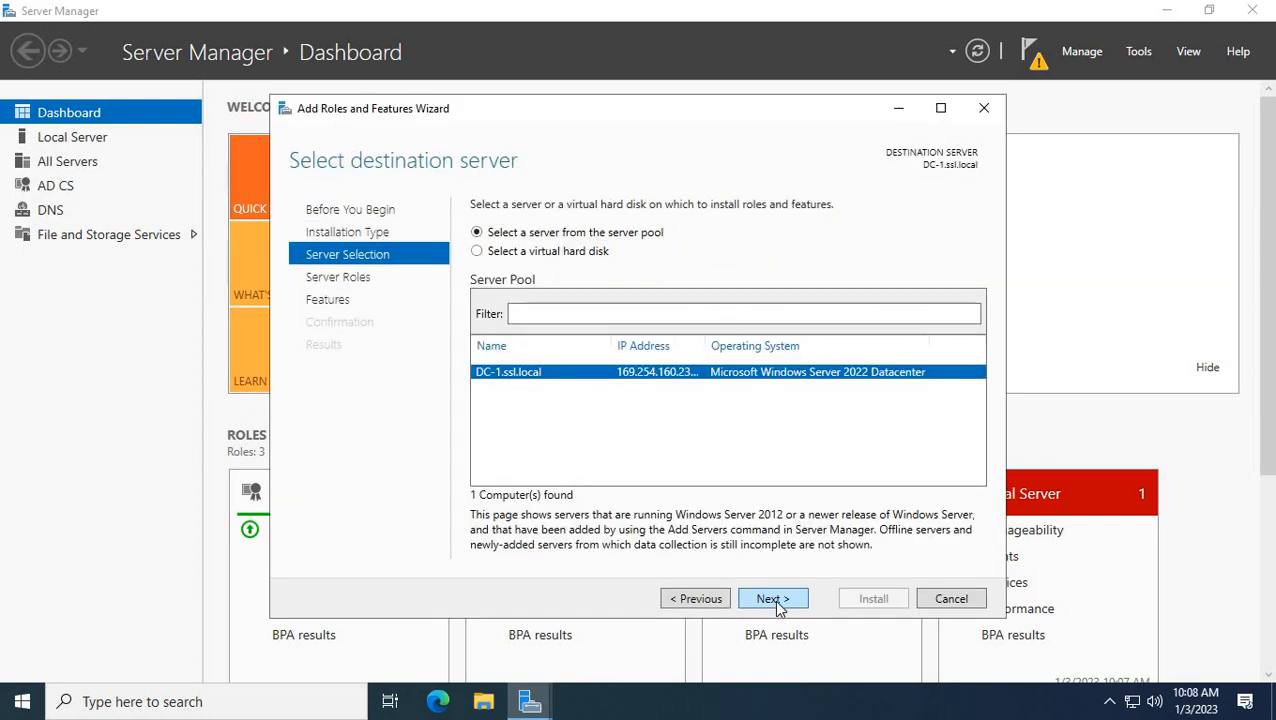
click(775, 600)
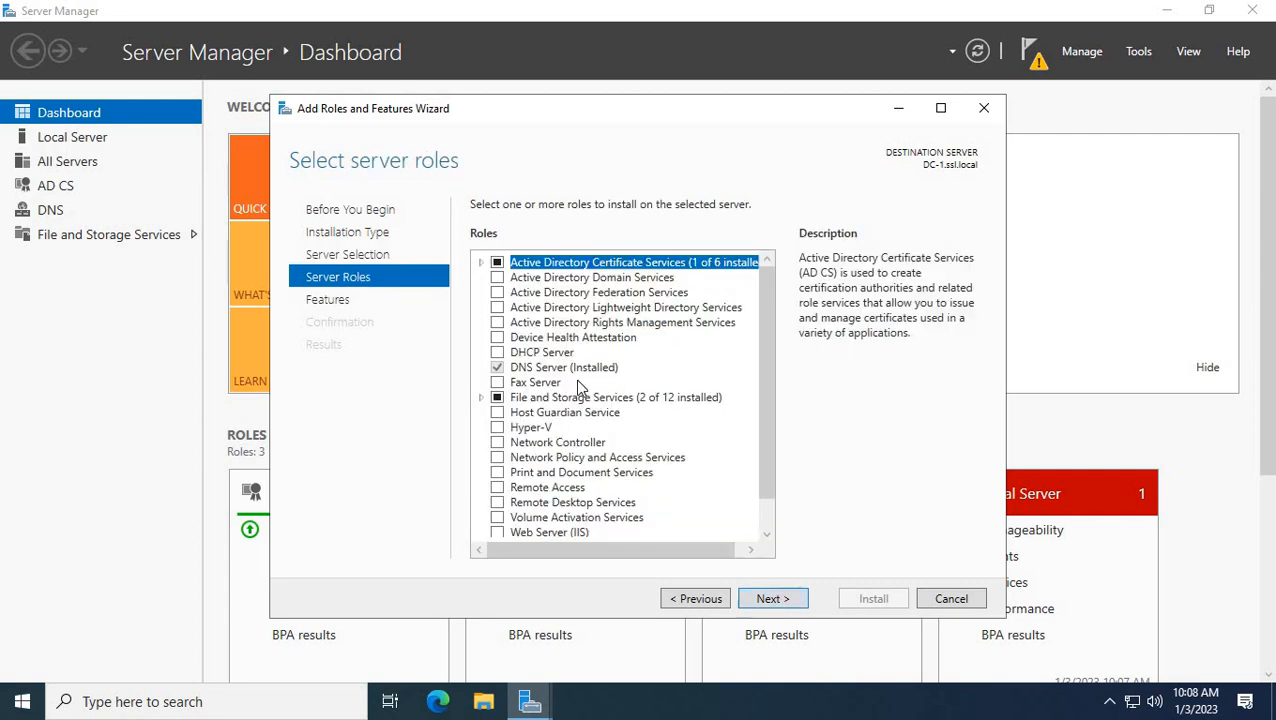
click(496, 281)
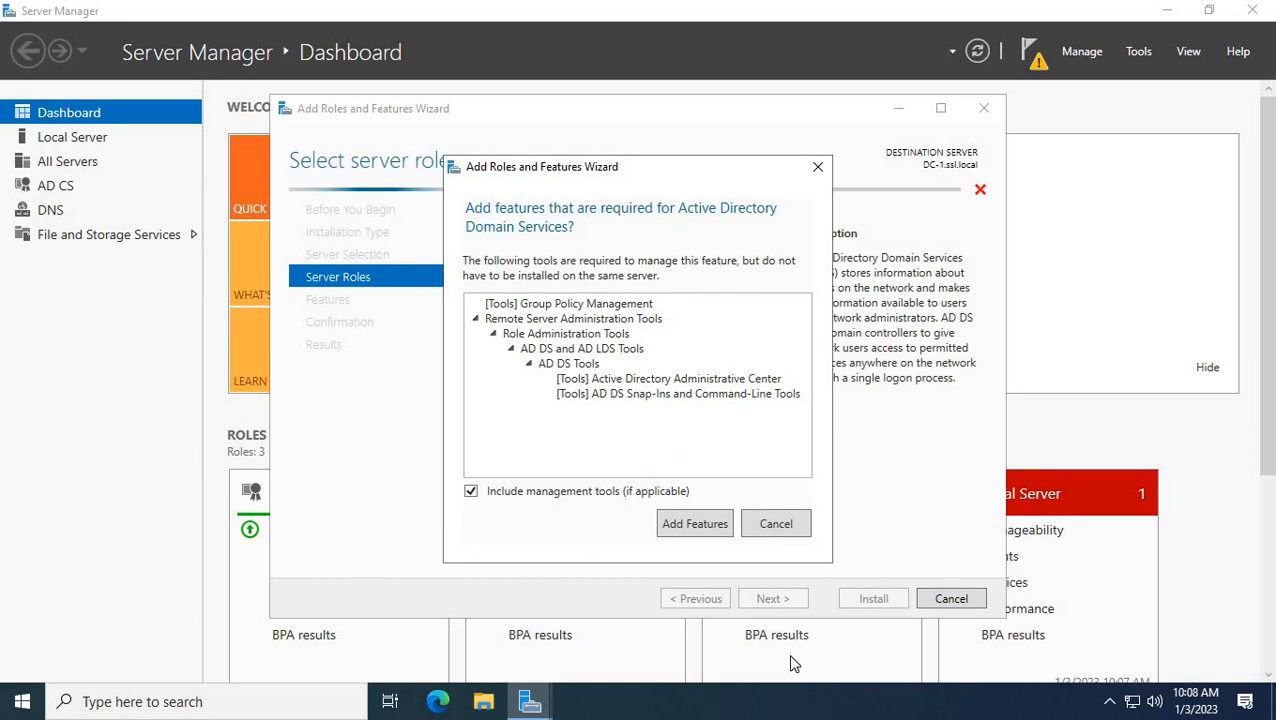
click(701, 527)
click(774, 598)
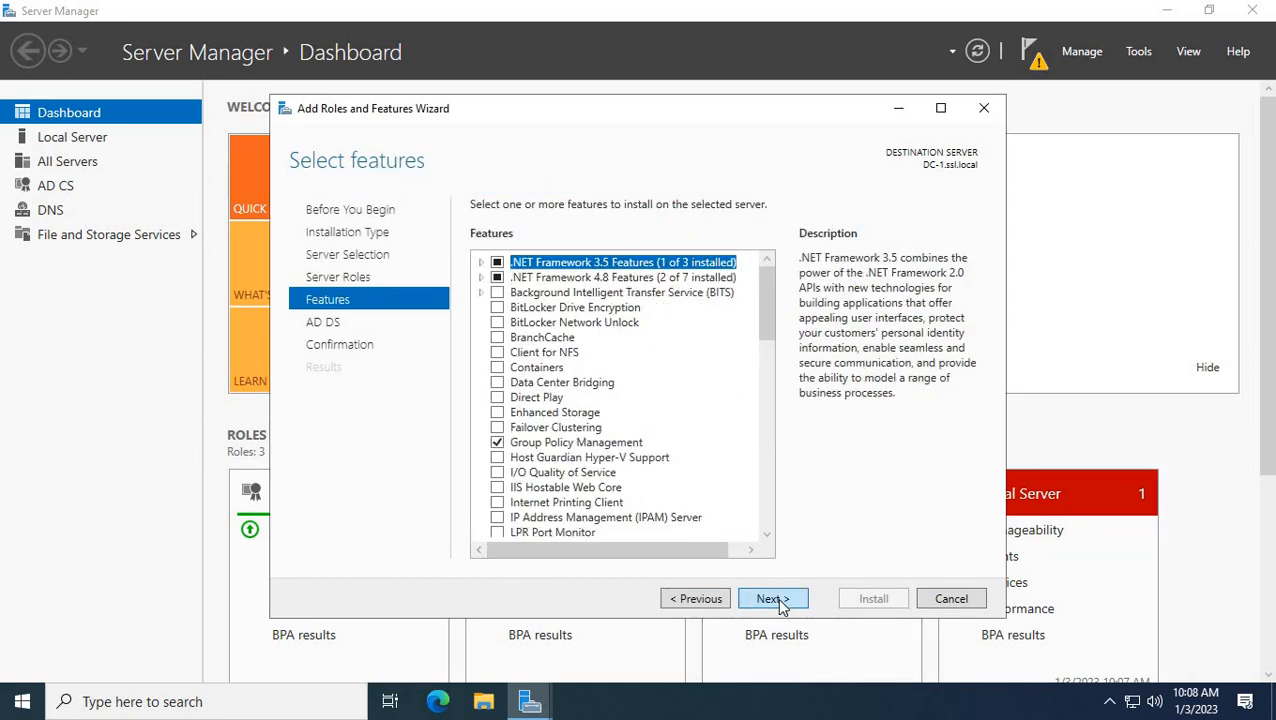
click(774, 598)
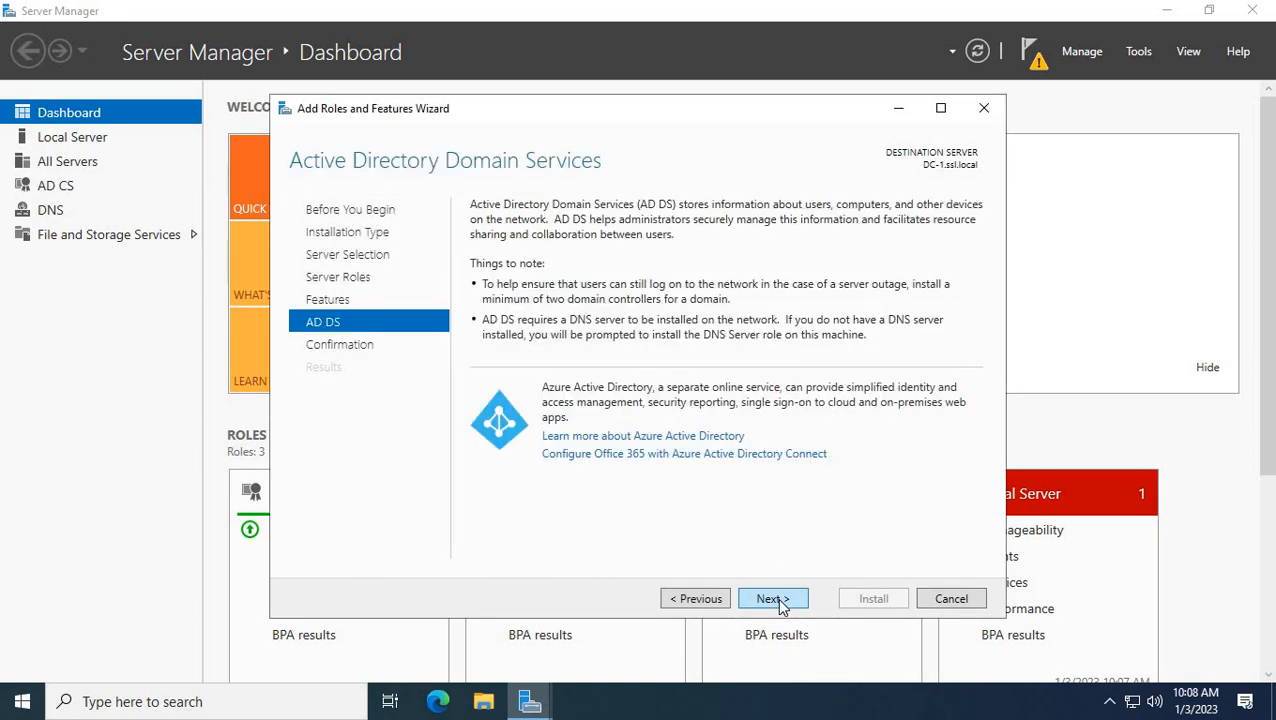
click(778, 601)
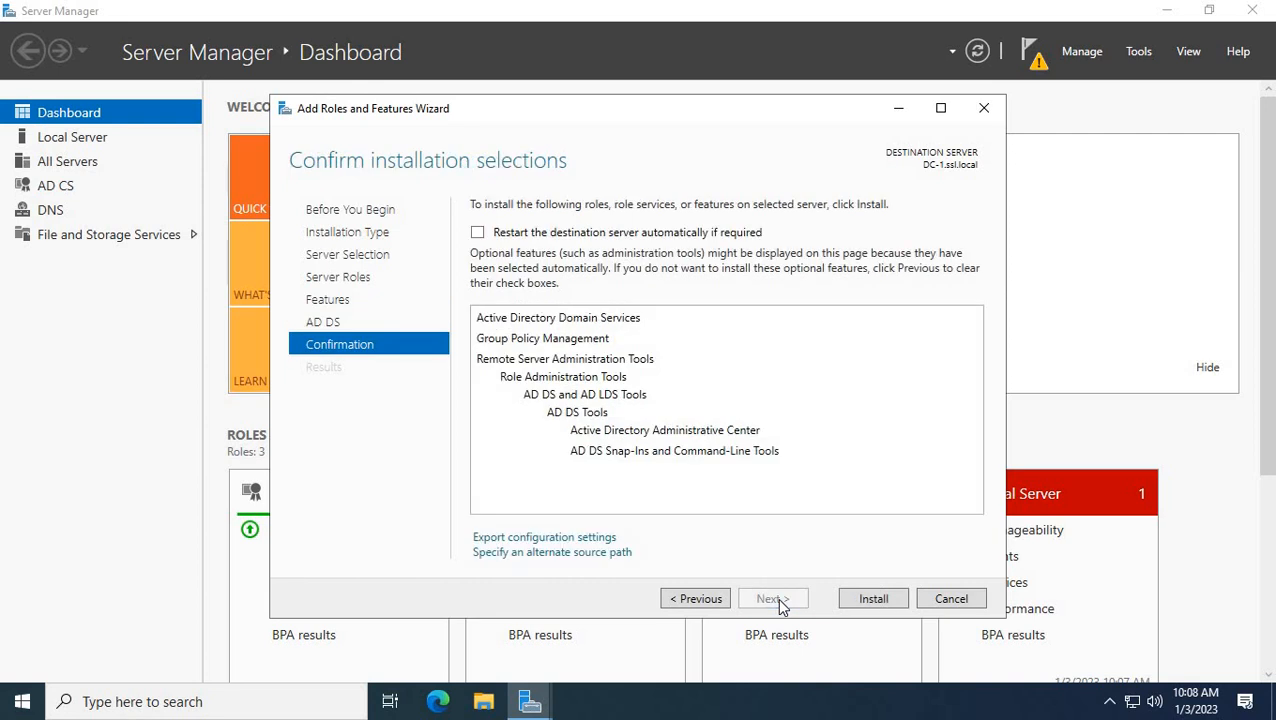
Install AD DS with Group Policy Management and the AD DS tools.
click(864, 598)
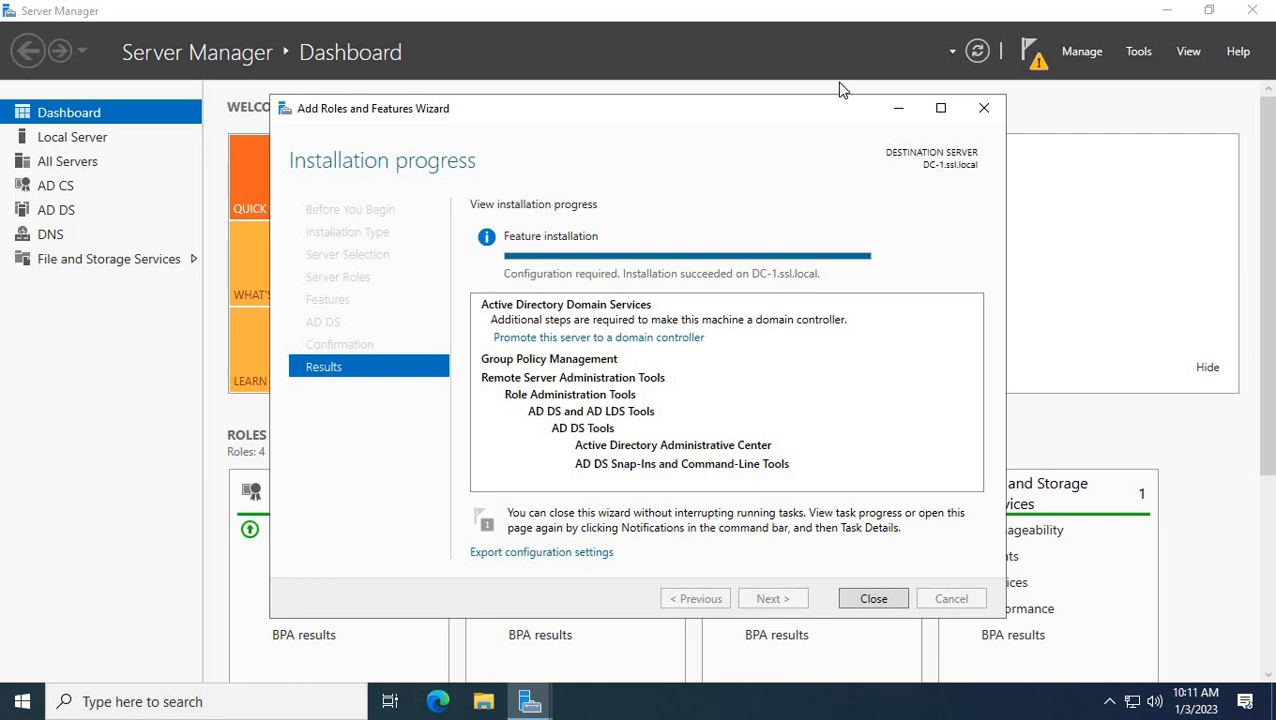
Launch domain controller promotion from notifications and choose a new forest with root domain ssl.local.
click(876, 598)
click(1032, 55)
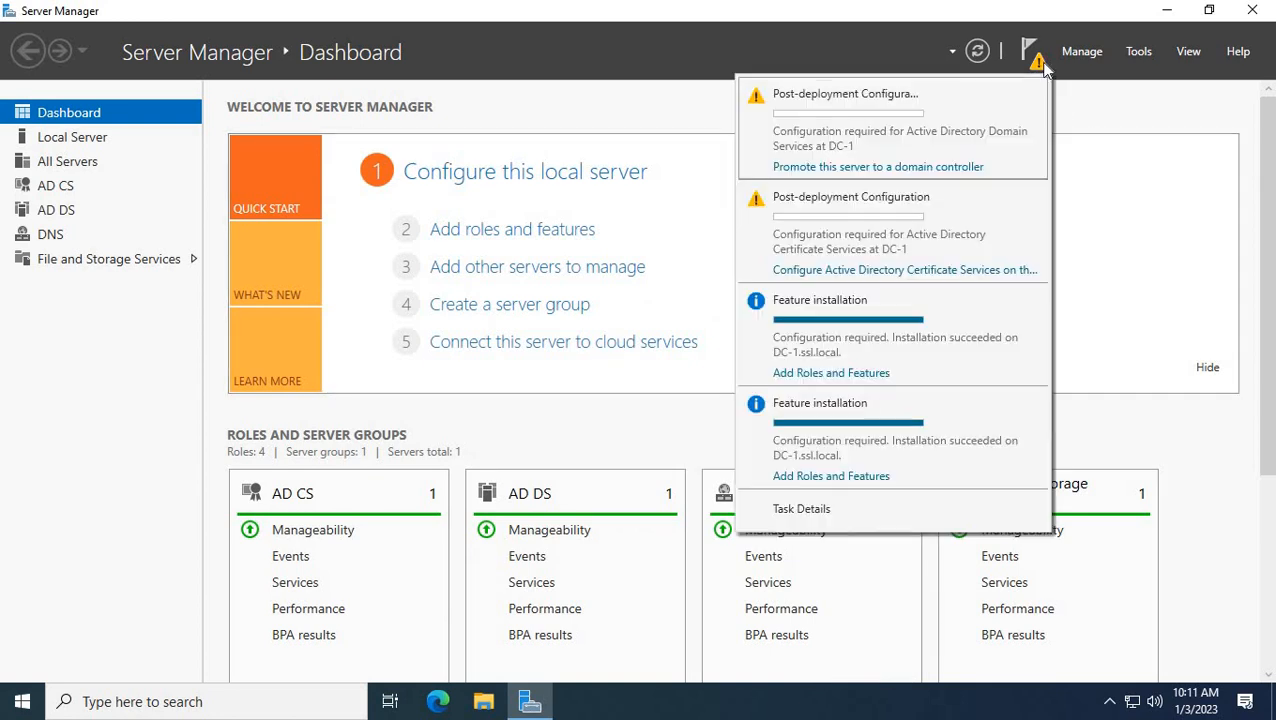
click(826, 166)
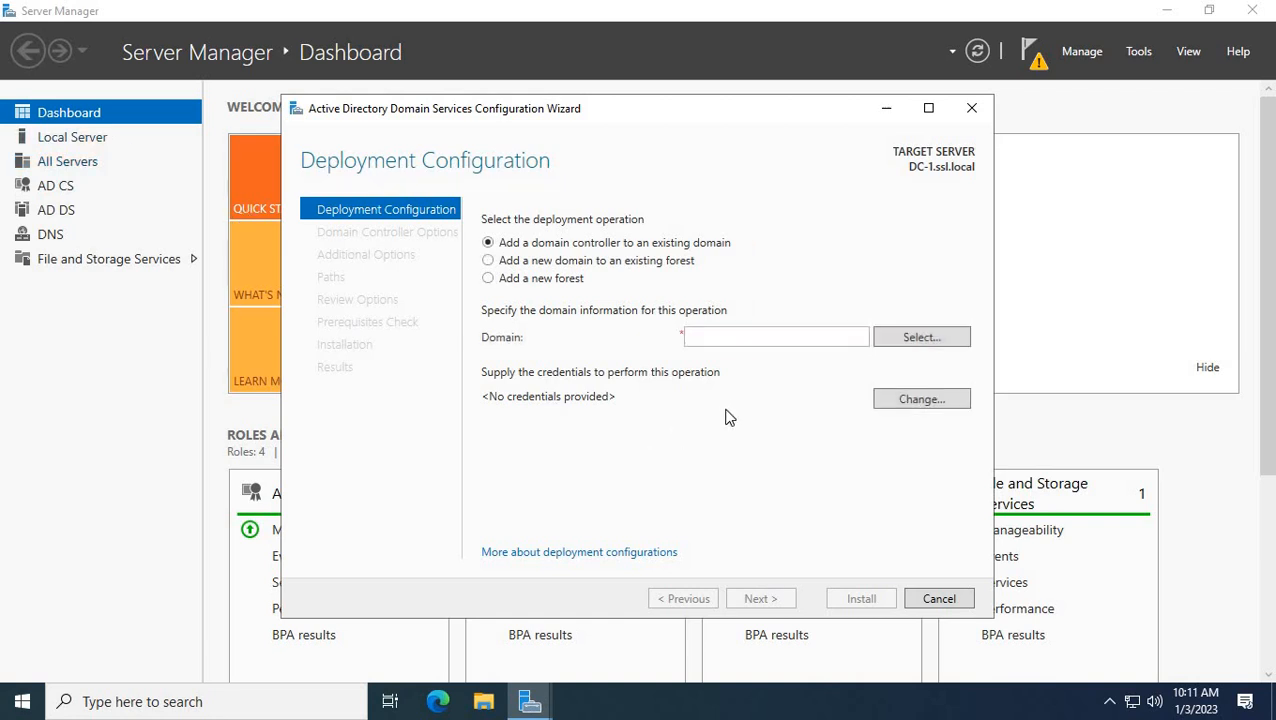
click(490, 279)
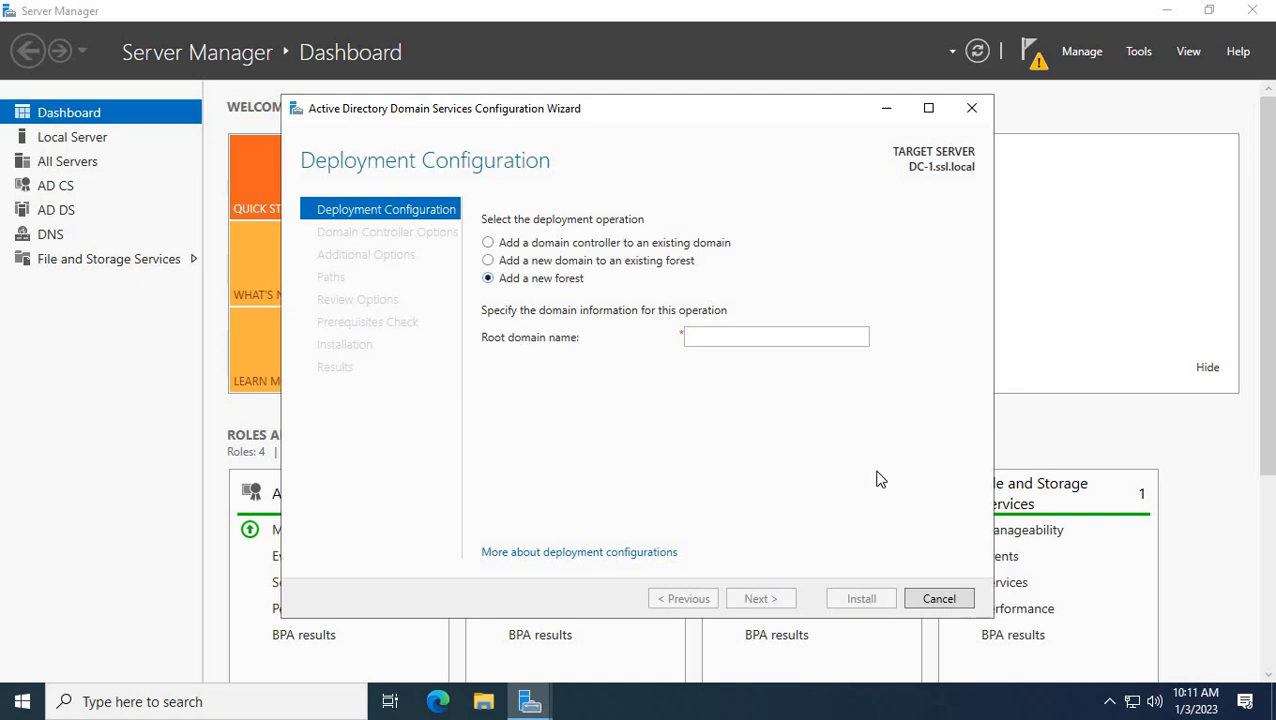
click(716, 338)
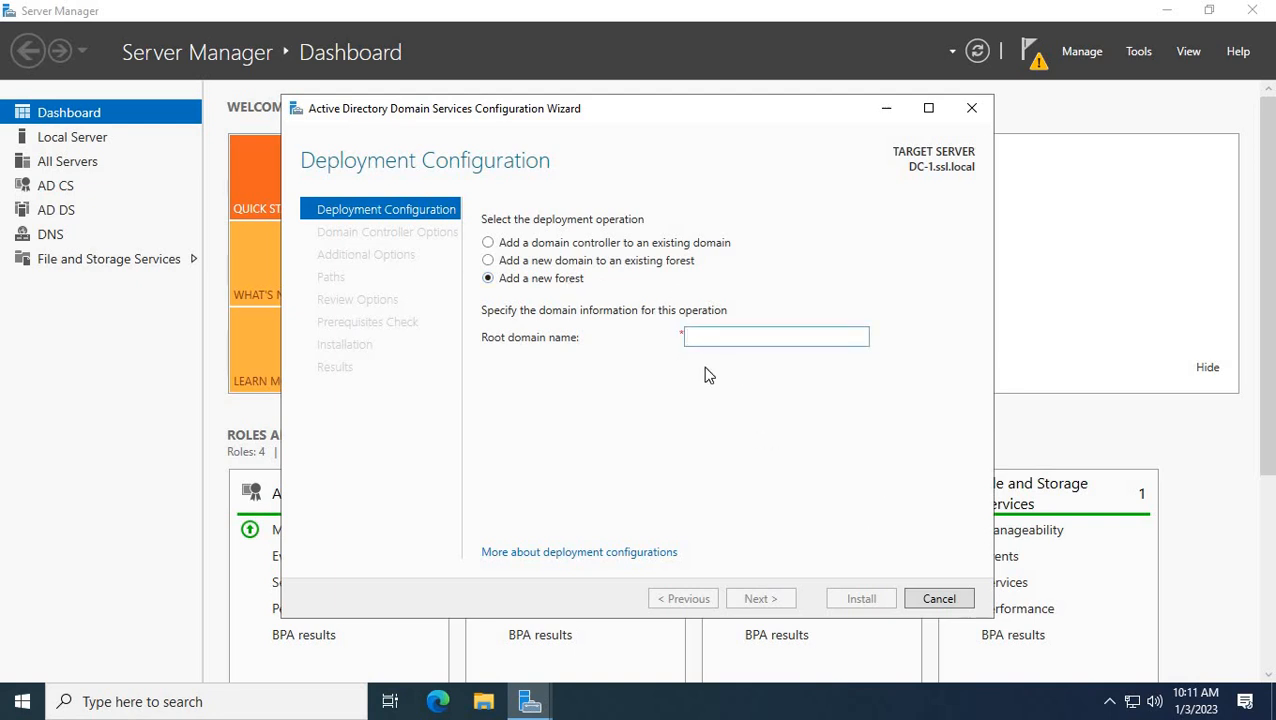
text(ss)
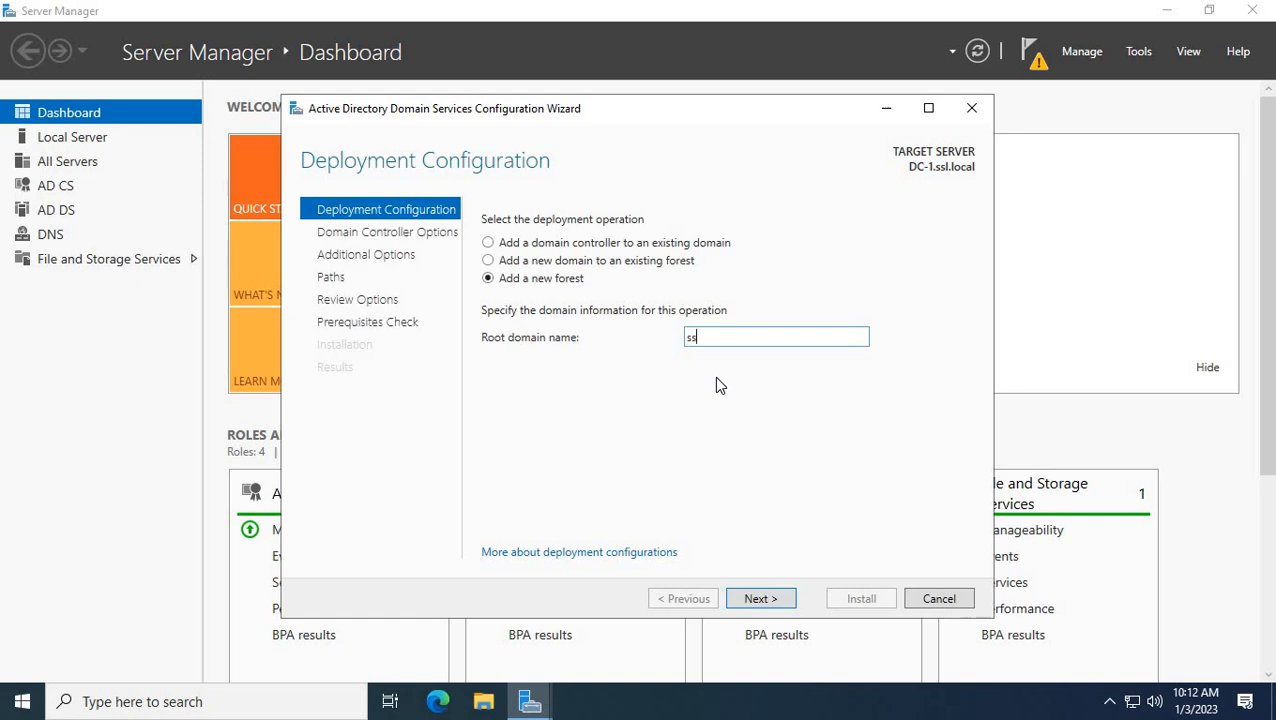
text(l.local)
Enter and confirm the Directory Services Restore Mode password, keeping Windows Server 2016 functional levels.
click(760, 601)
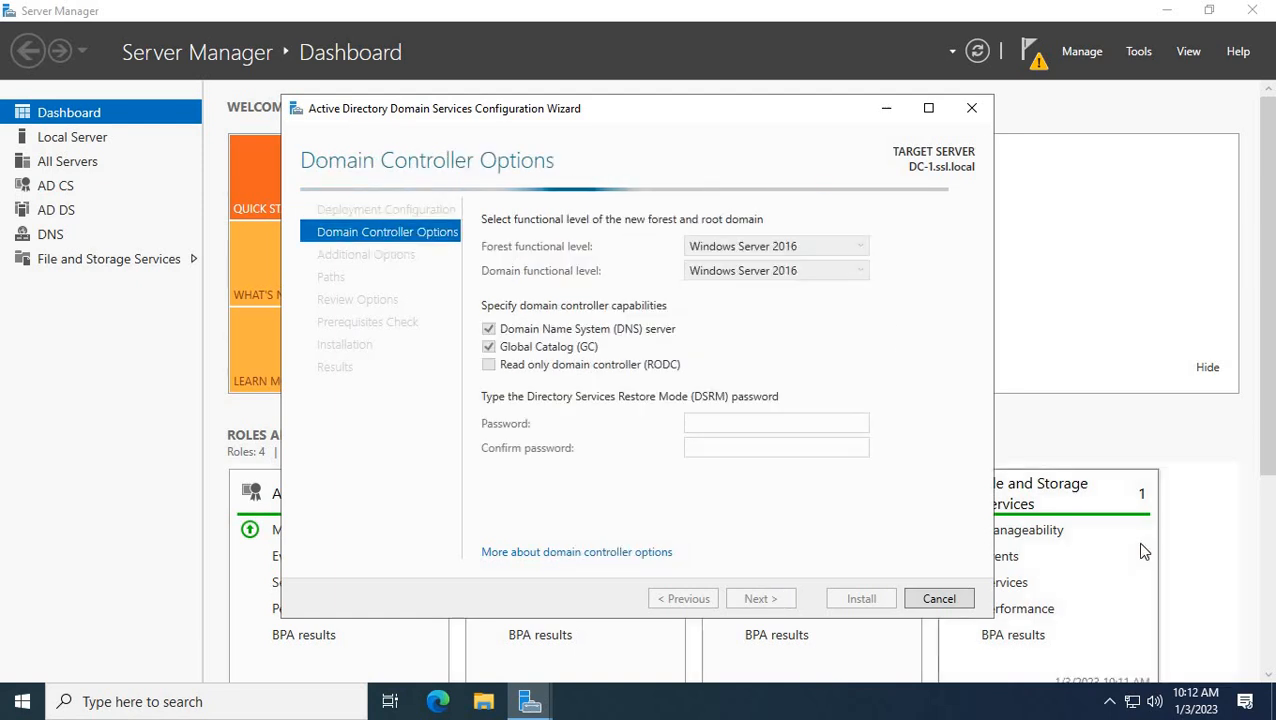
click(705, 420)
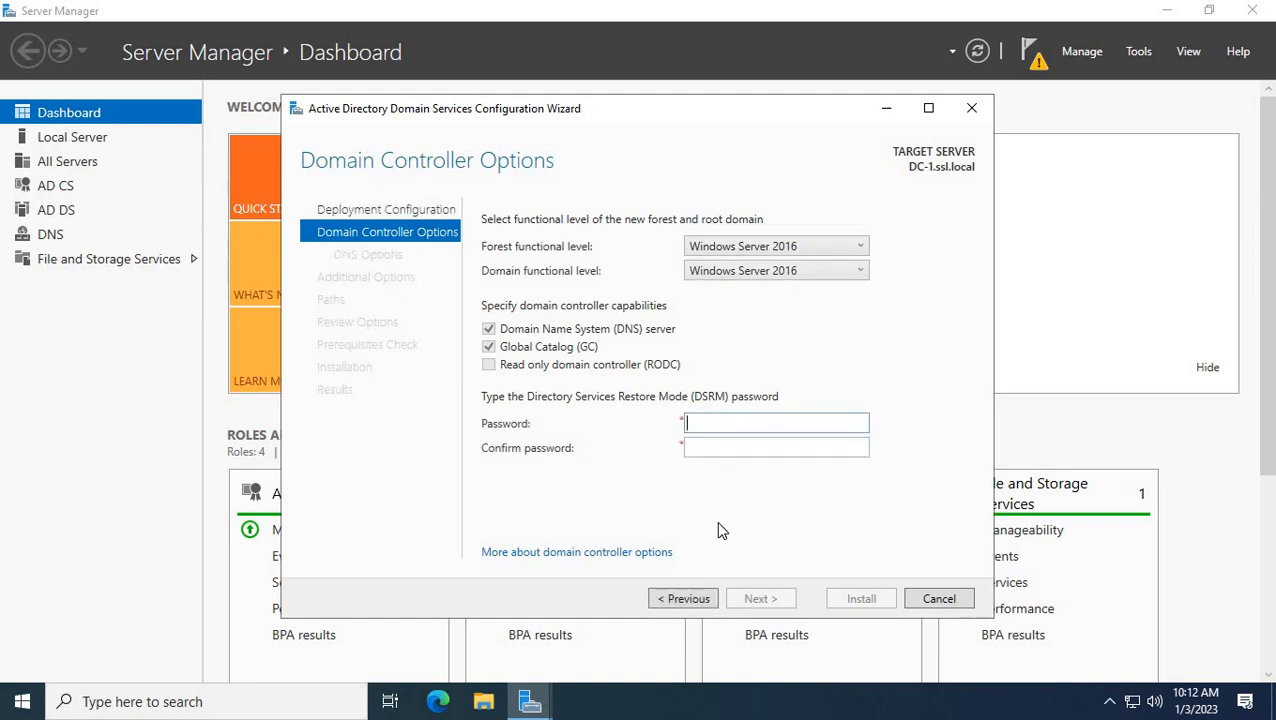
text(•••••)
text(0rd1)
key(Tab)
text(P@ssw)
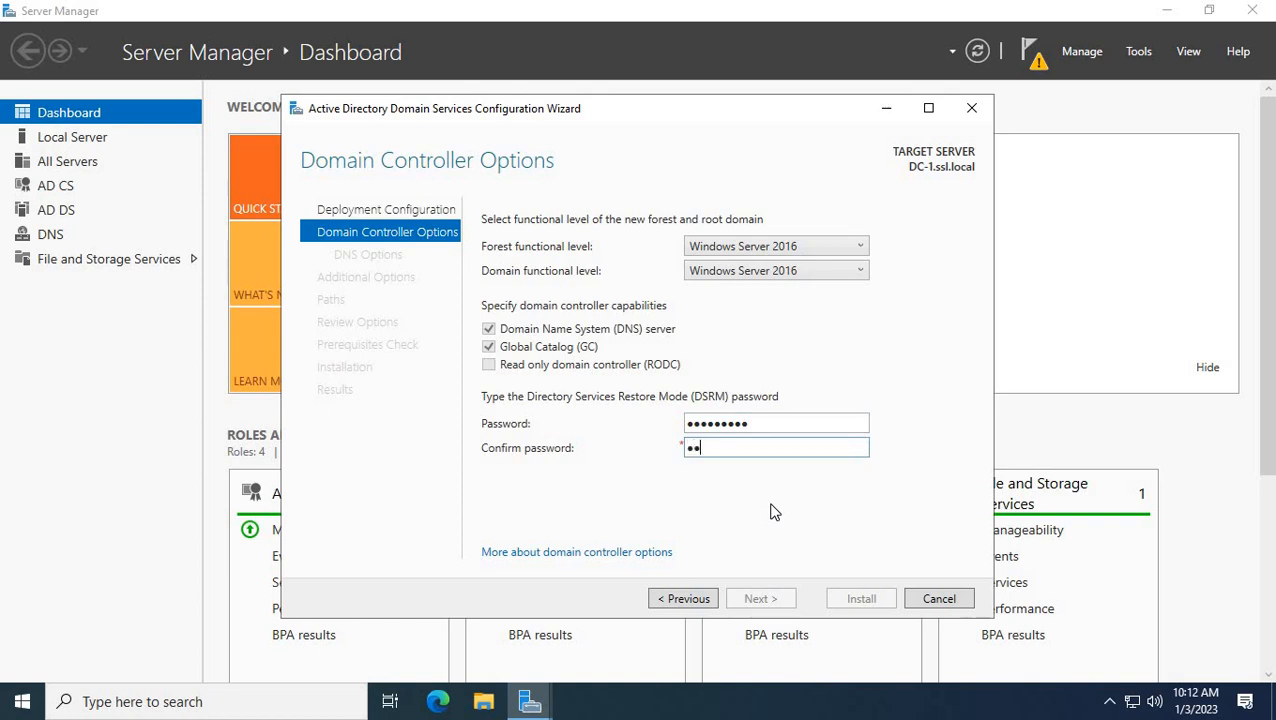
text(0rd1)
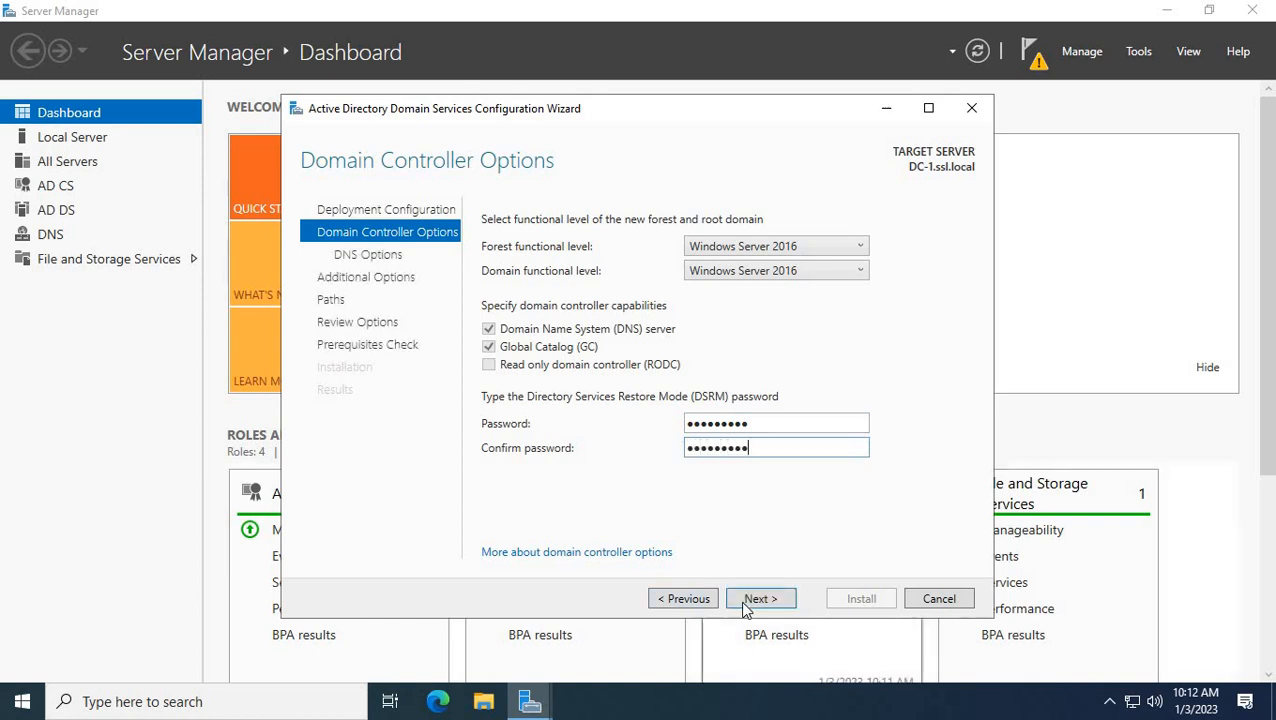
click(752, 598)
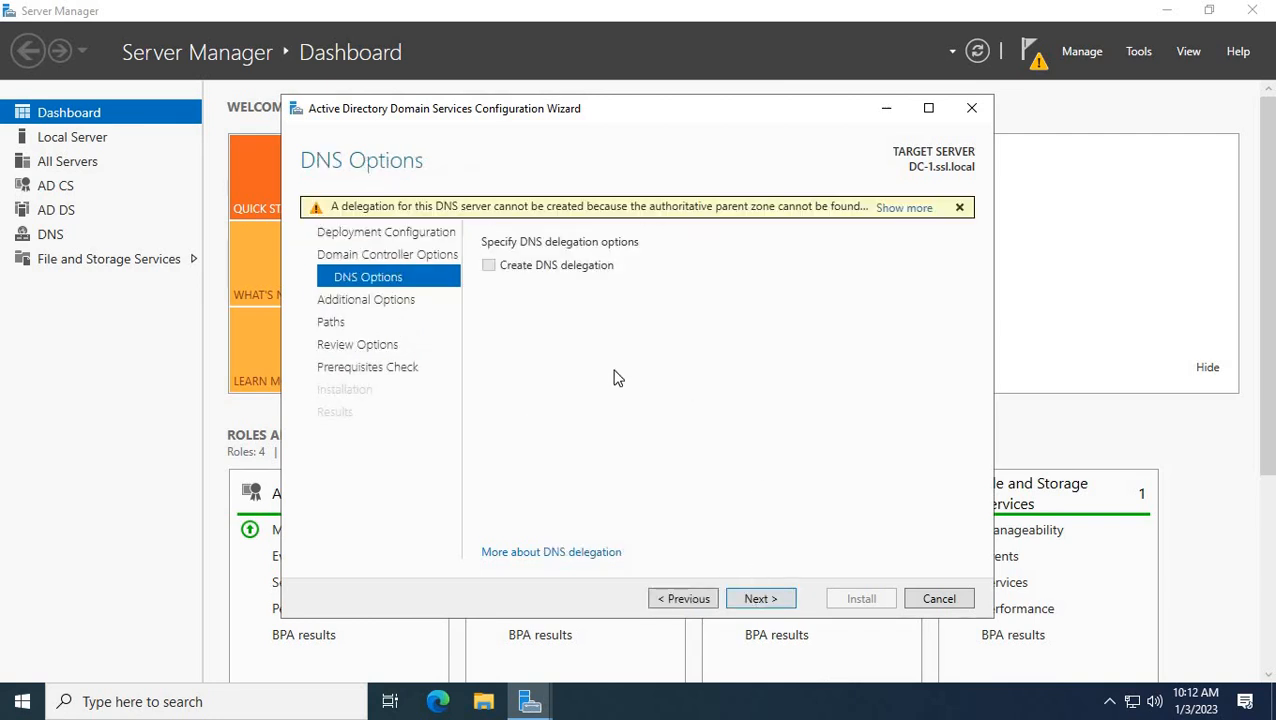
Accept default DNS options, NetBIOS name SSL and default NTDS/SYSVOL paths, then review the summary.
click(757, 598)
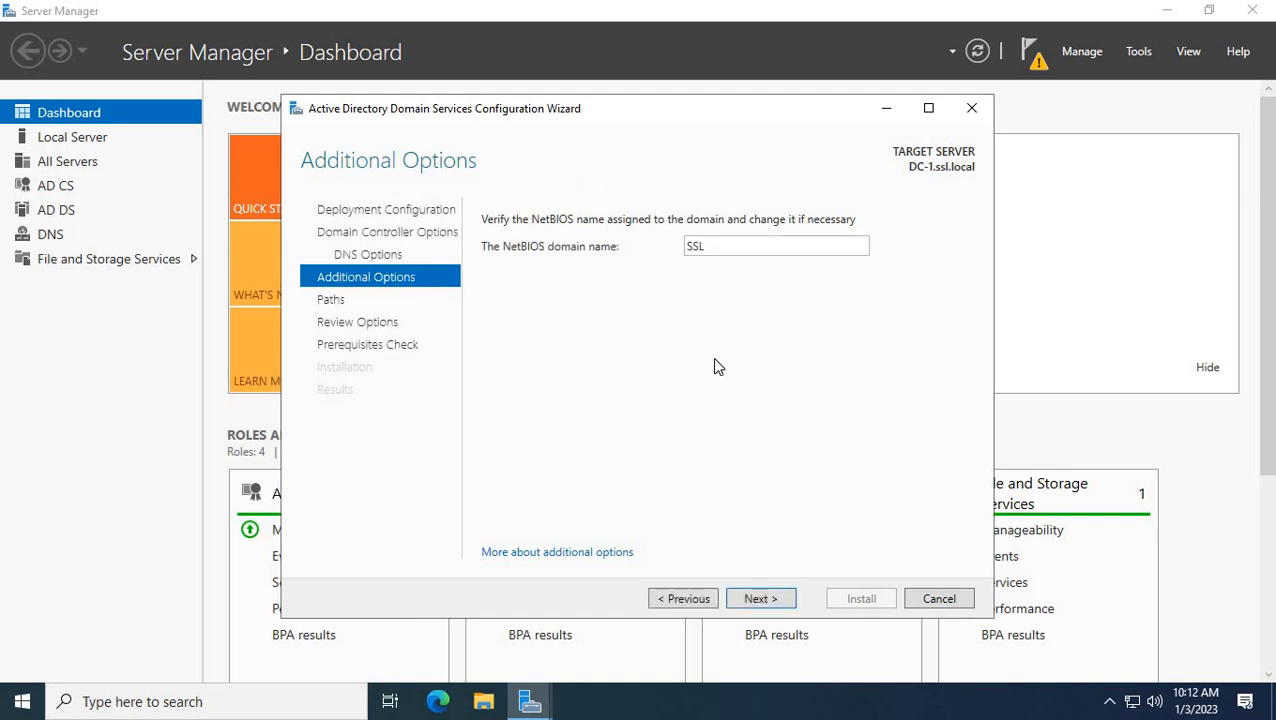
click(760, 600)
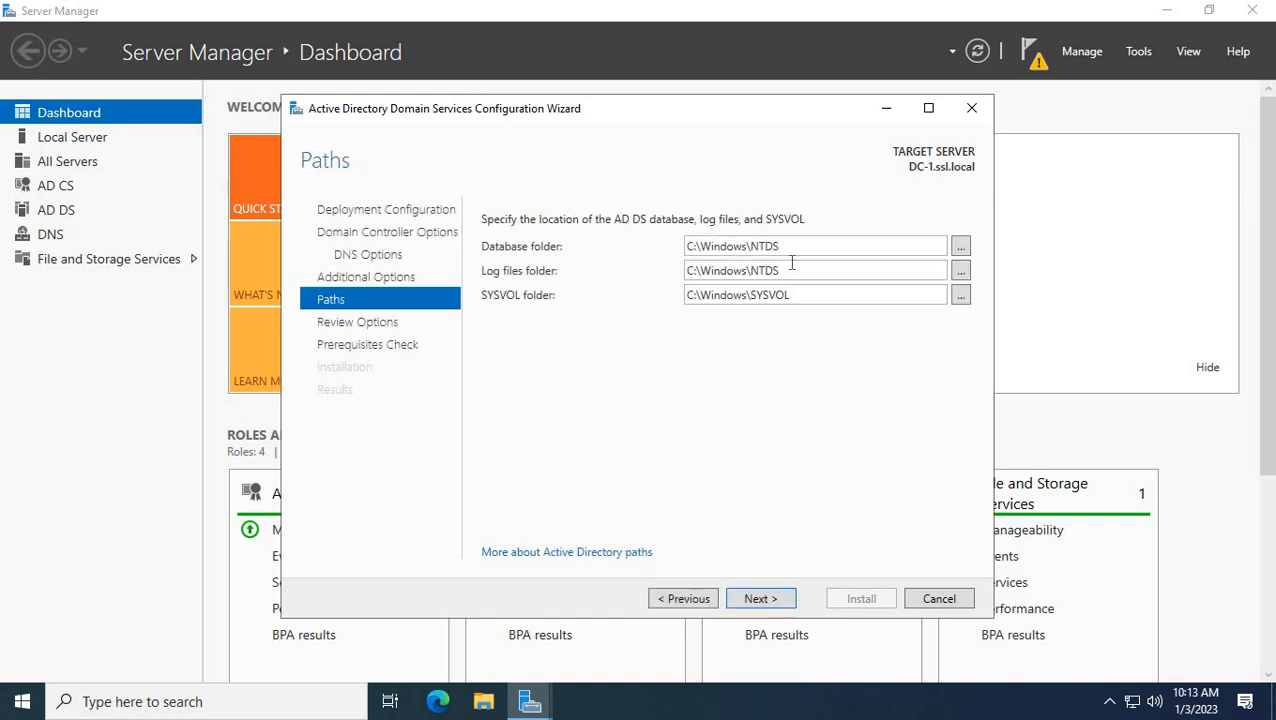
click(767, 600)
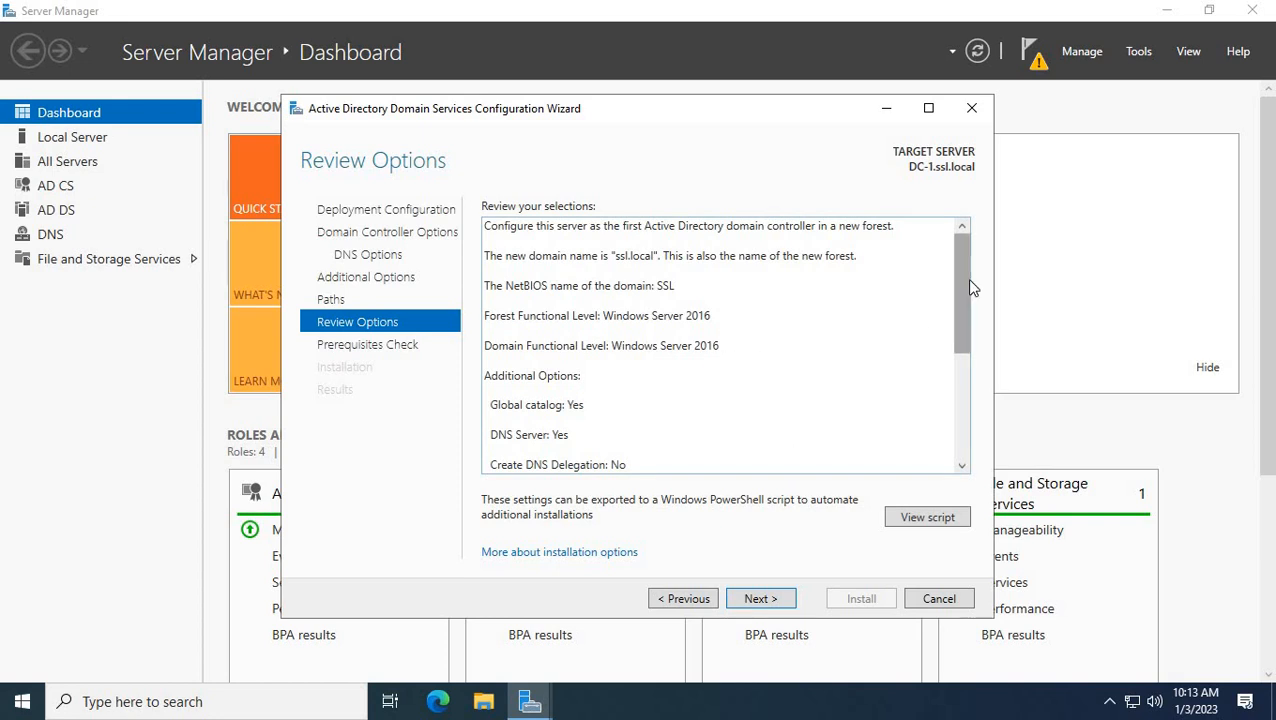
drag(972, 294, 957, 212)
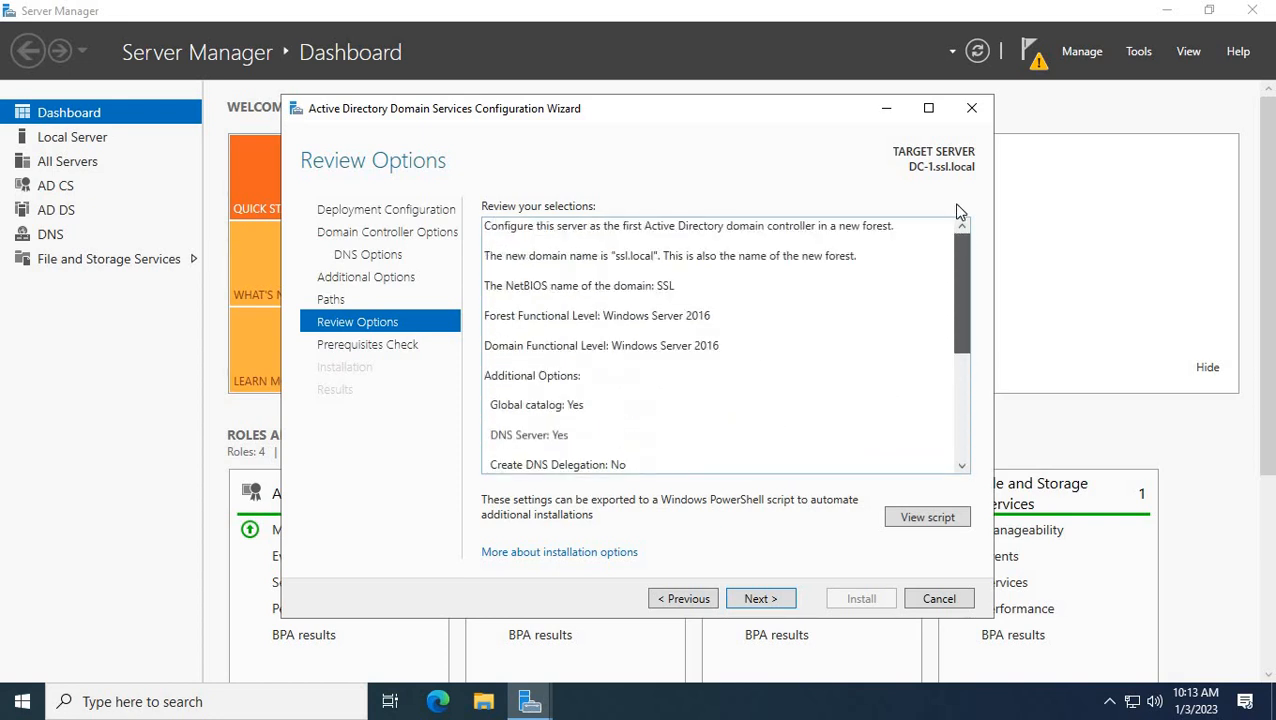
Run the prerequisites check, which fails because Certificate Server is installed, and cancel the wizard.
click(760, 598)
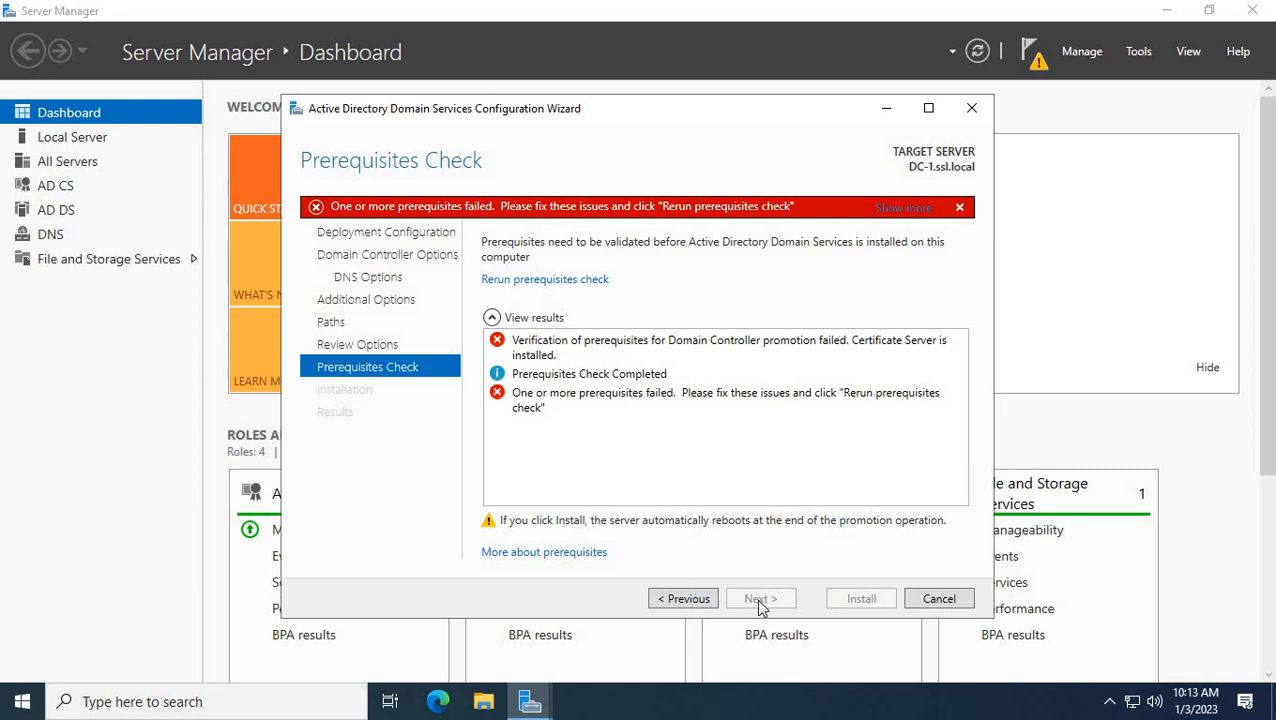
click(934, 603)
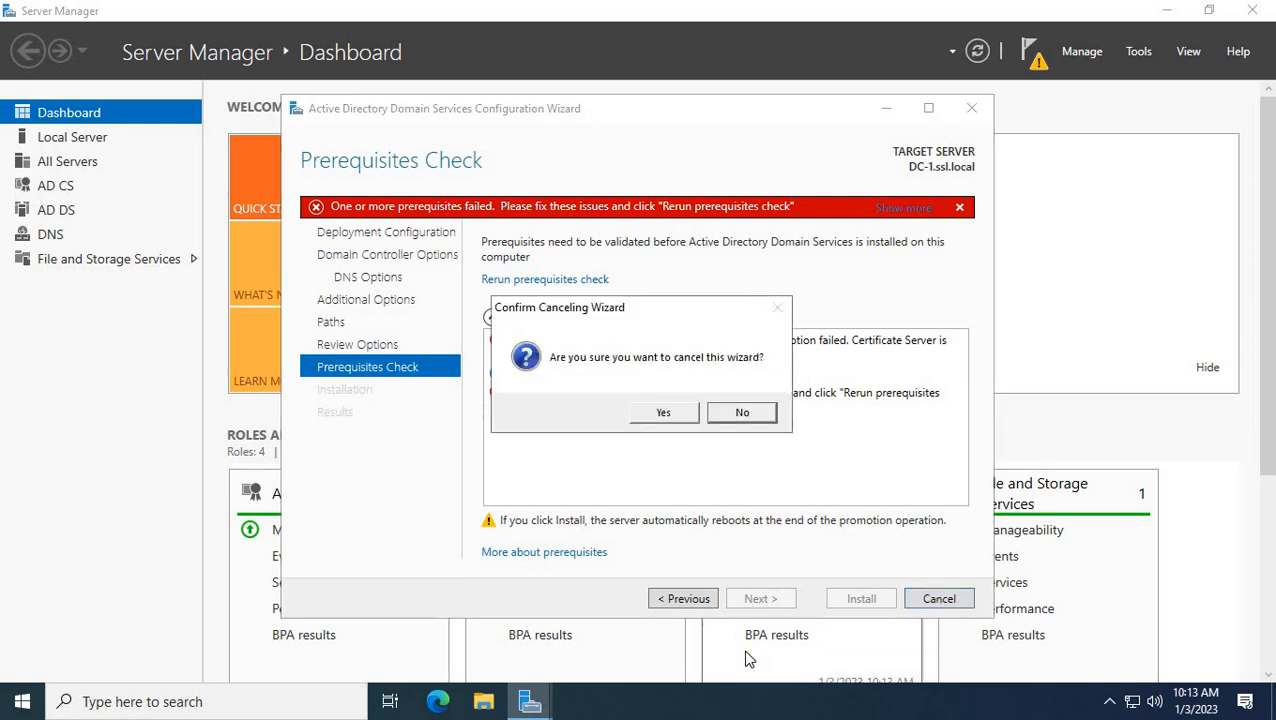
click(664, 413)
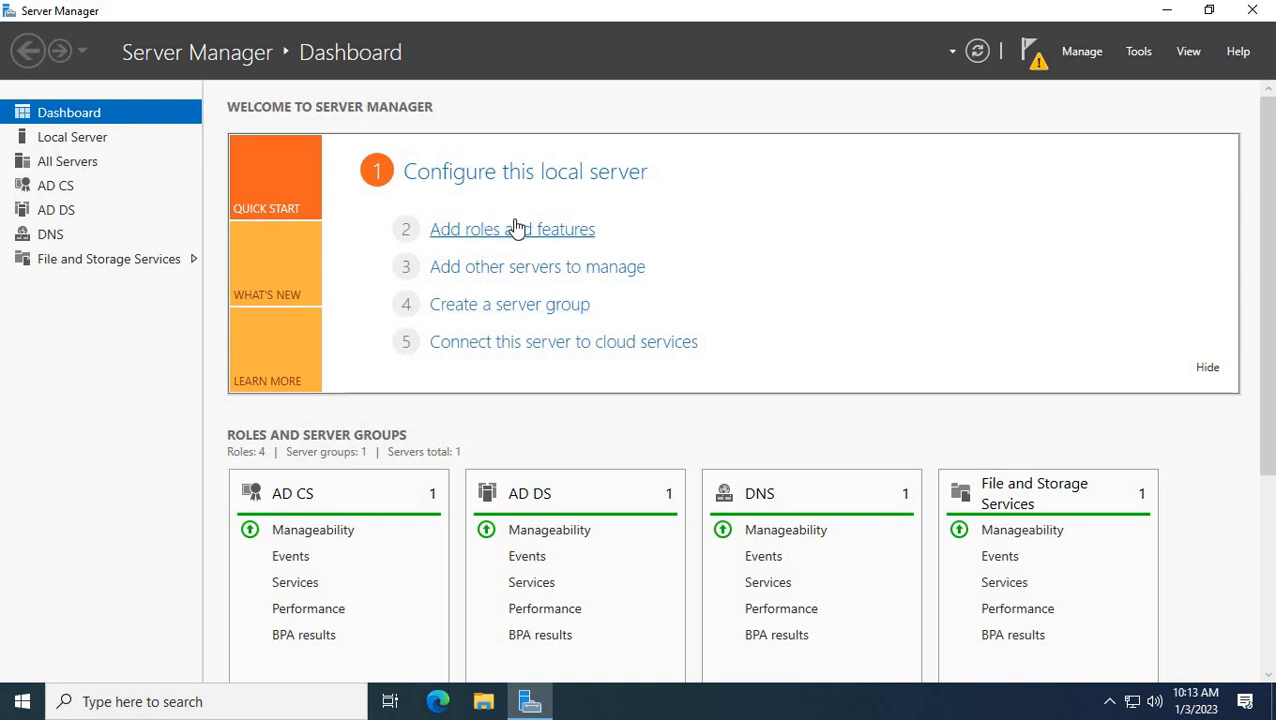
Launch the Remove Roles and Features wizard from the Manage menu.
click(1030, 52)
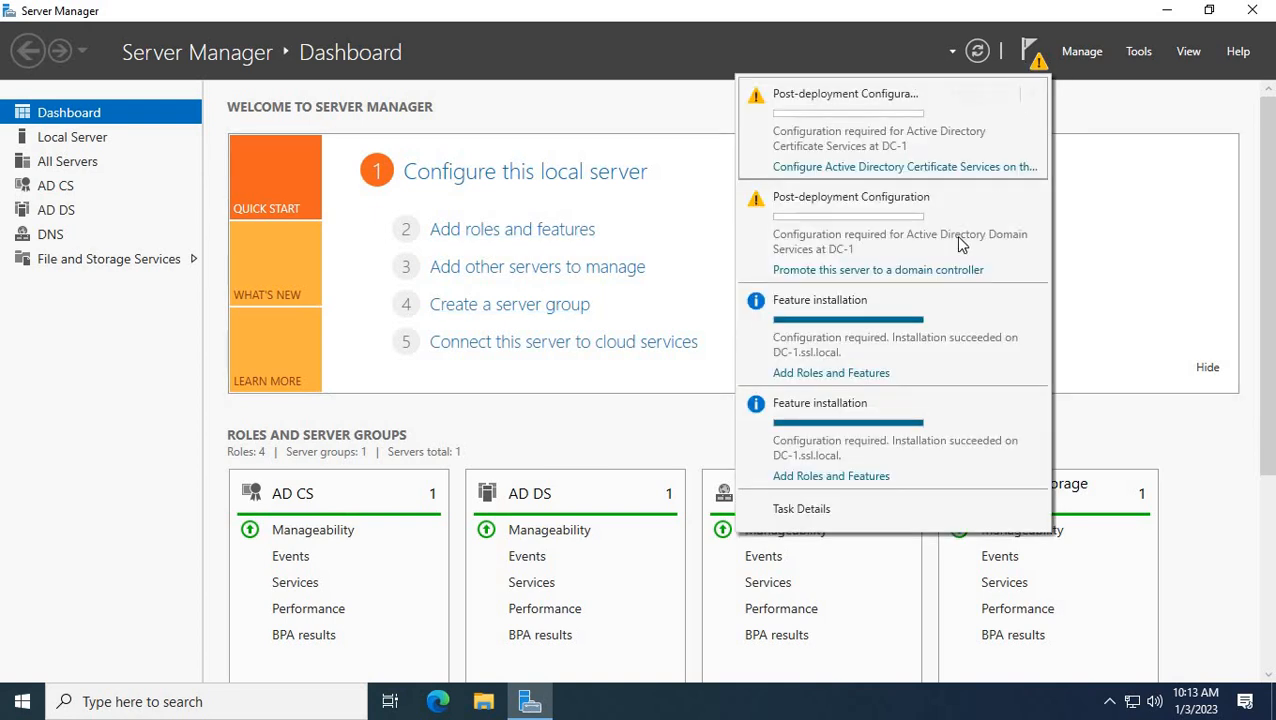
click(1082, 52)
click(1082, 52)
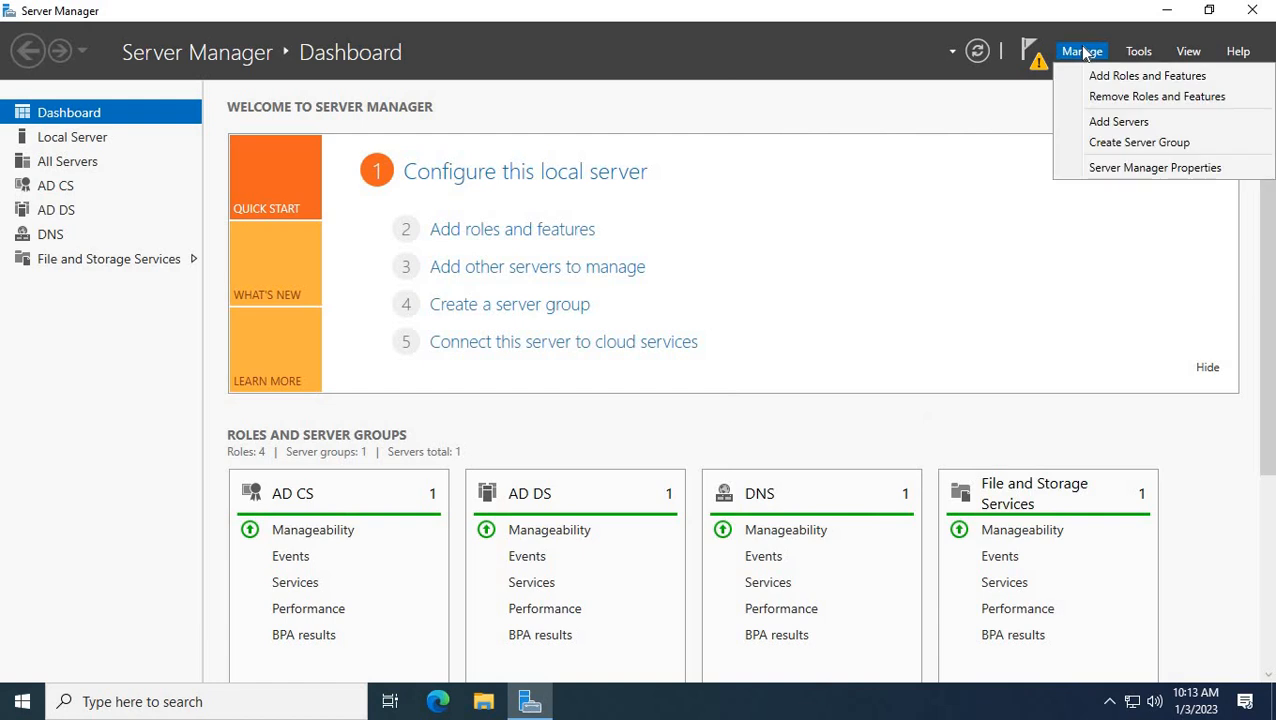
click(1104, 97)
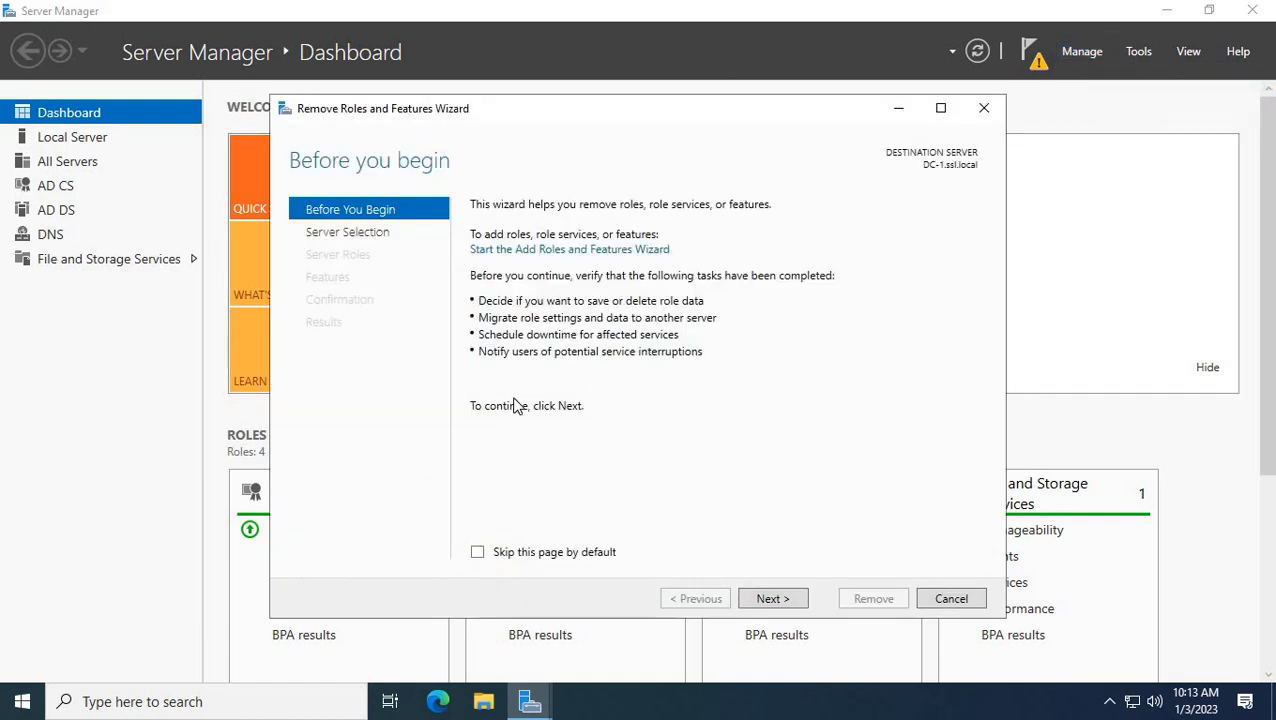
Uncheck Active Directory Certificate Services and its management tools, then start the removal.
click(767, 600)
click(777, 598)
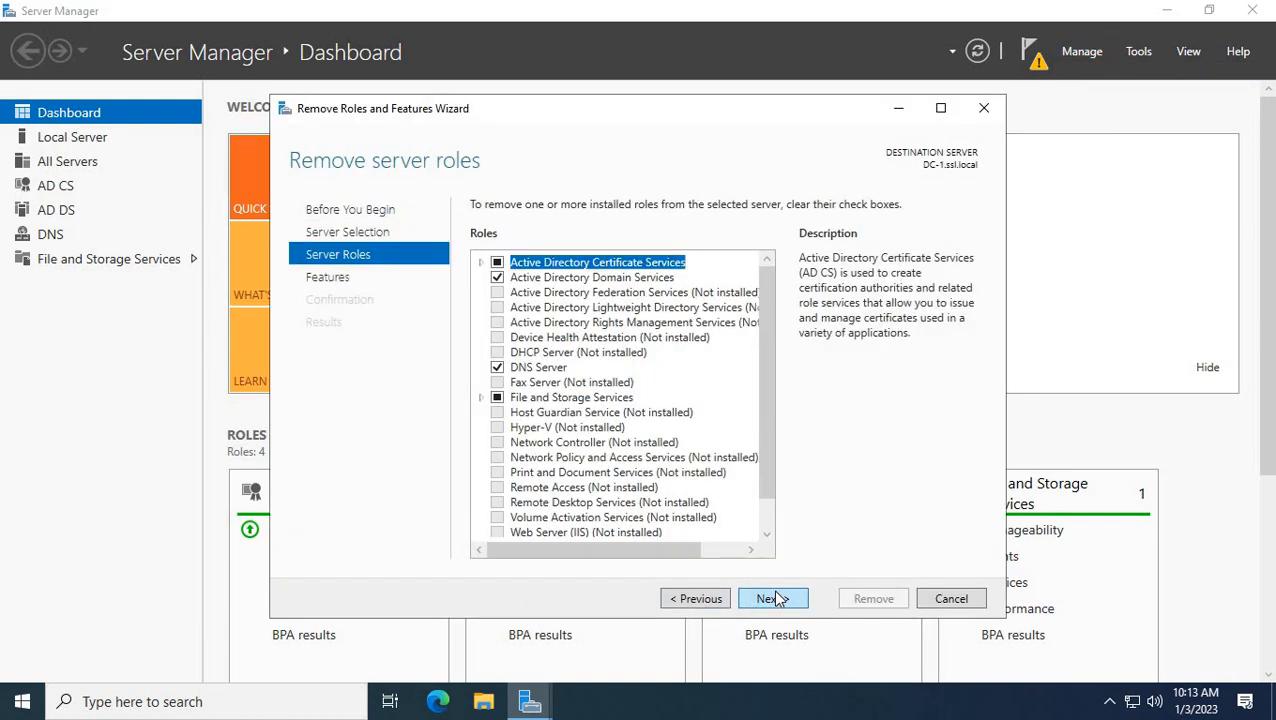
click(497, 263)
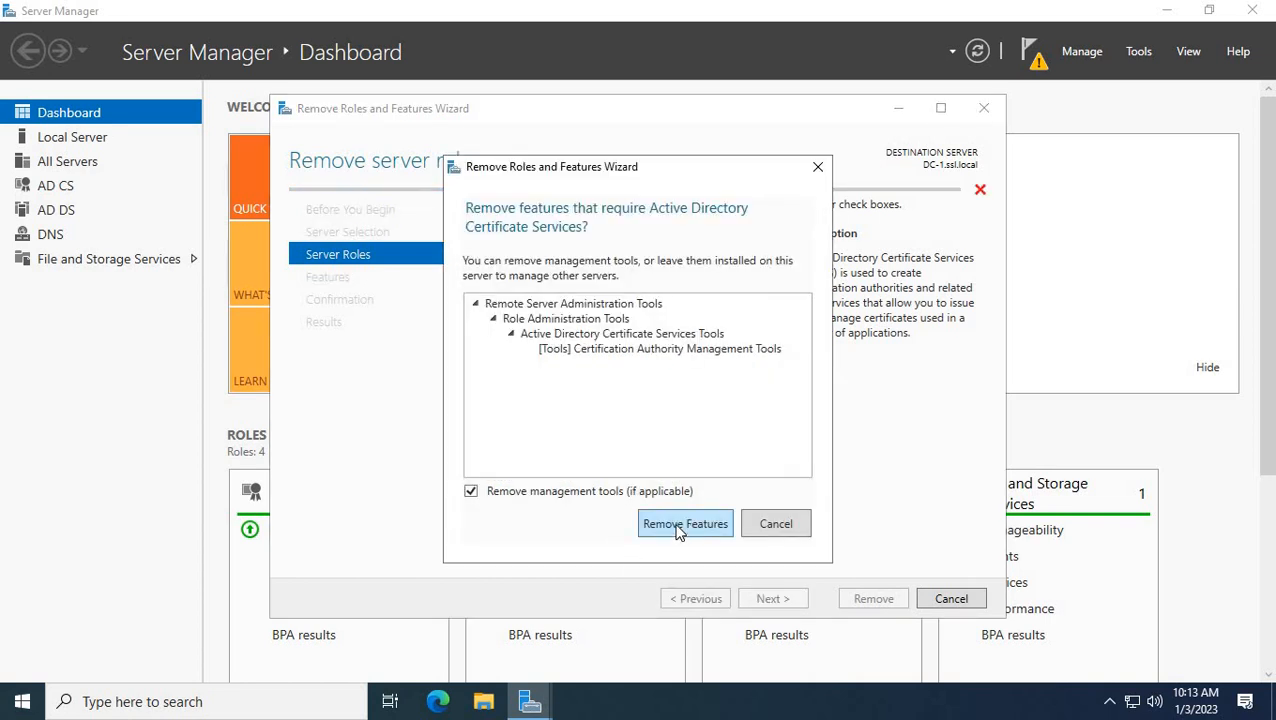
click(684, 524)
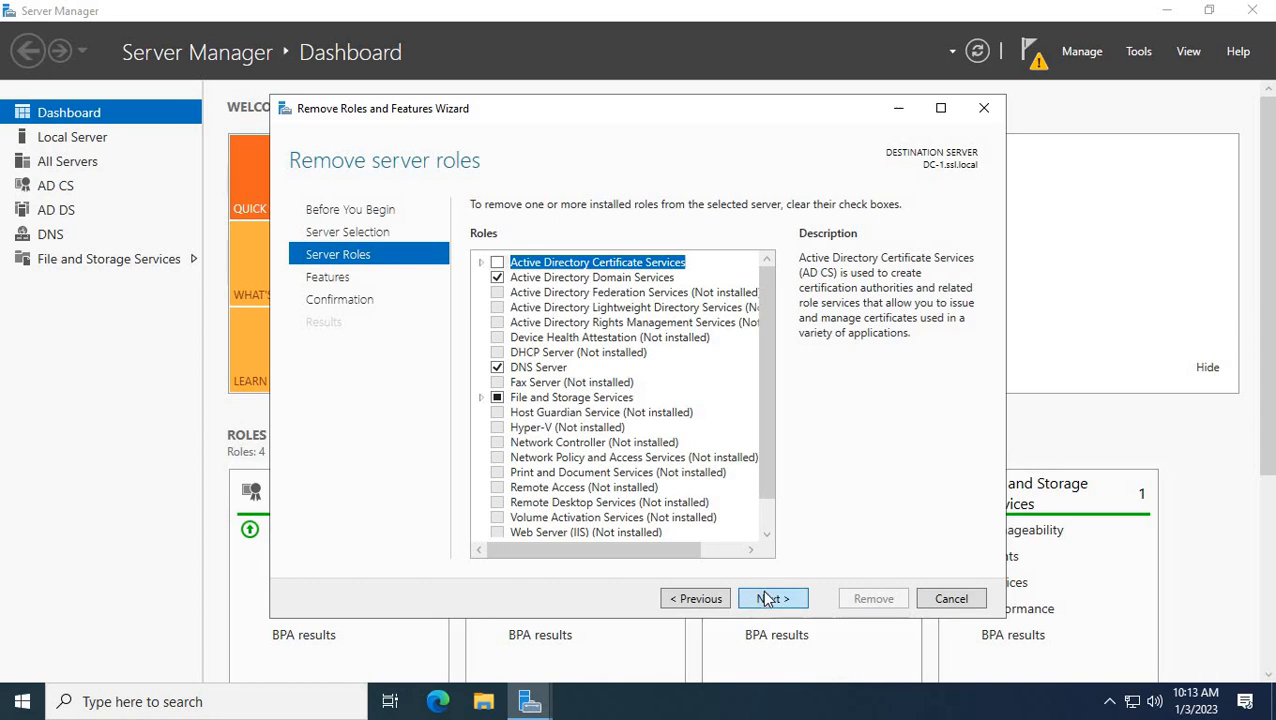
click(766, 598)
click(764, 601)
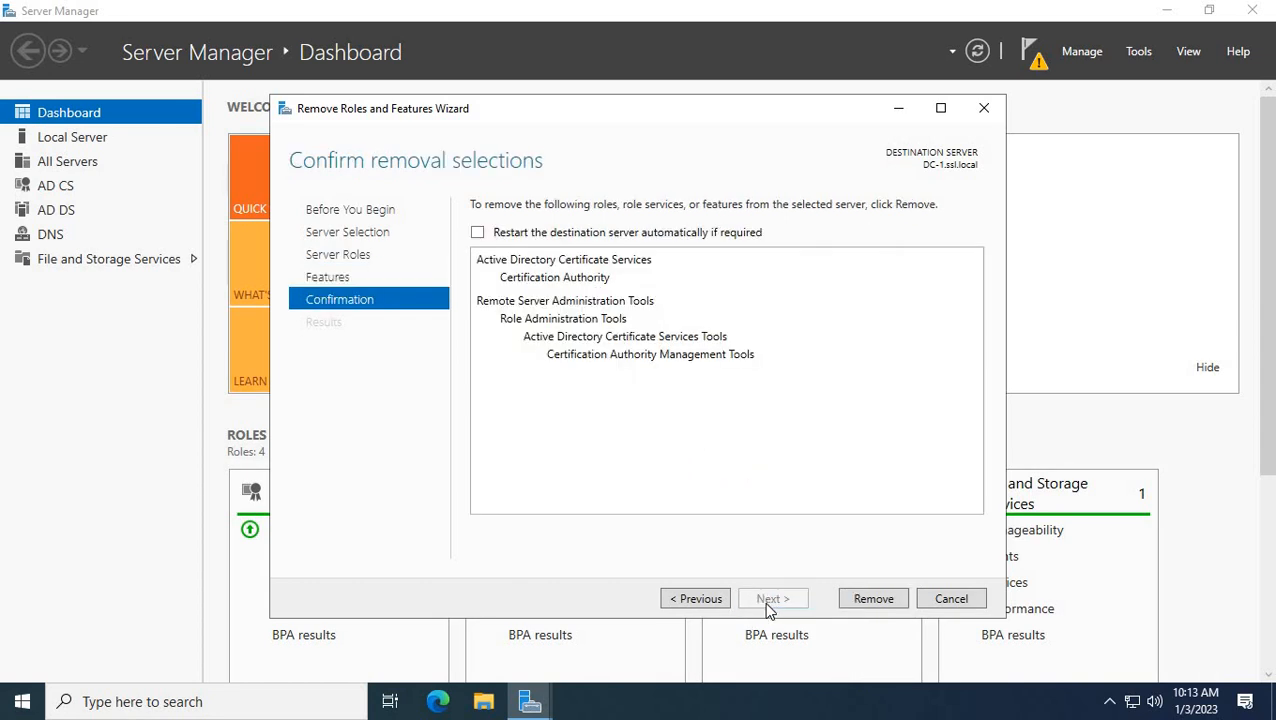
click(870, 600)
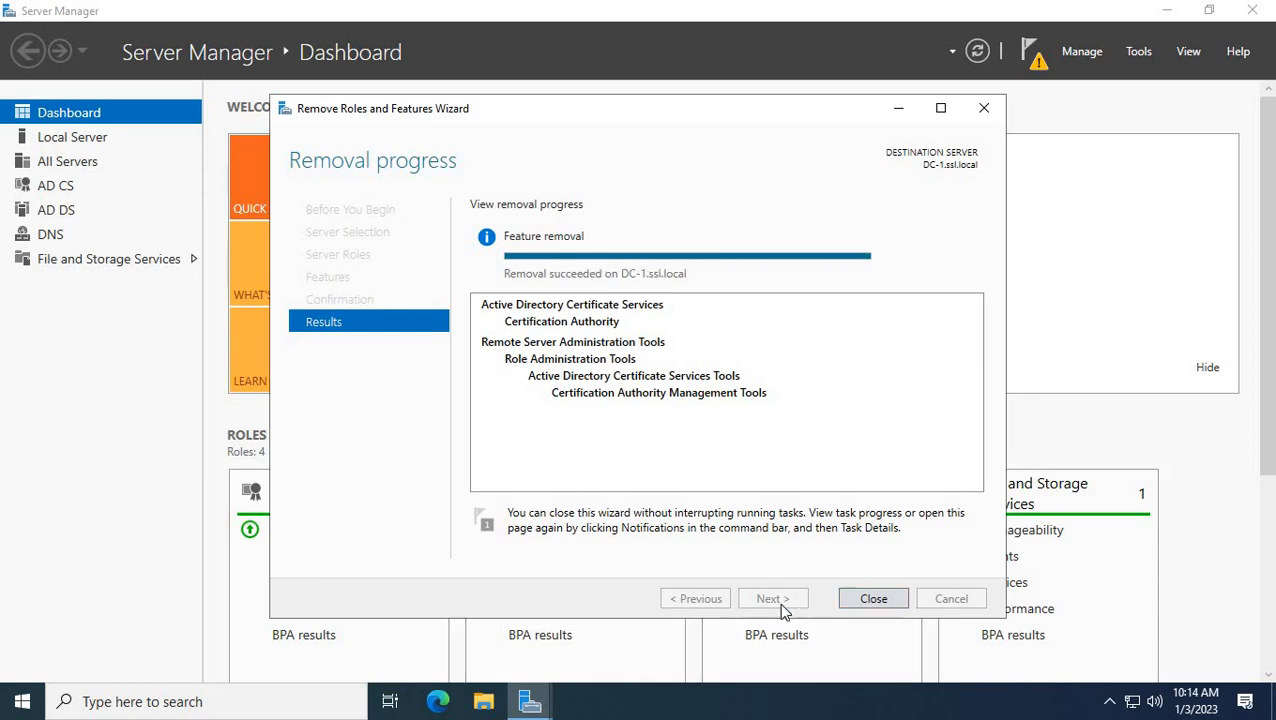
Close the removal wizard after 'Removal succeeded' appears for AD CS.
click(862, 600)
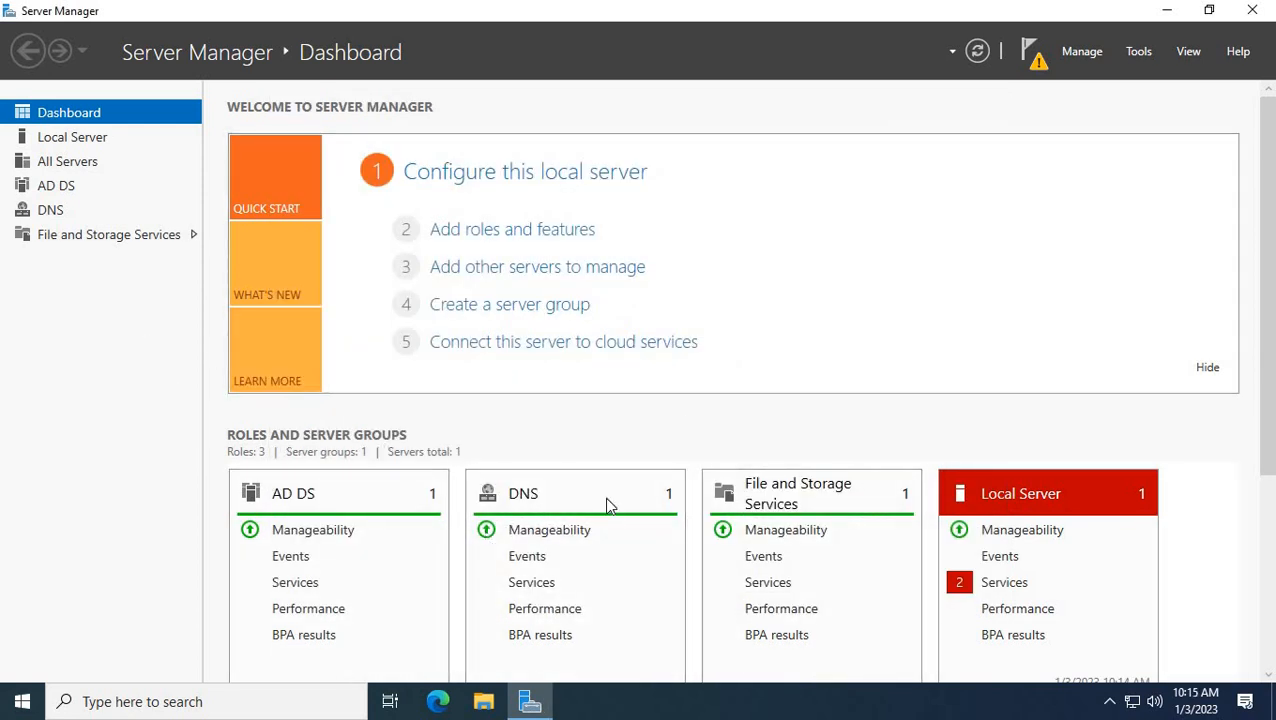
Start domain controller promotion for a new forest with root domain ssl.local.
click(1031, 55)
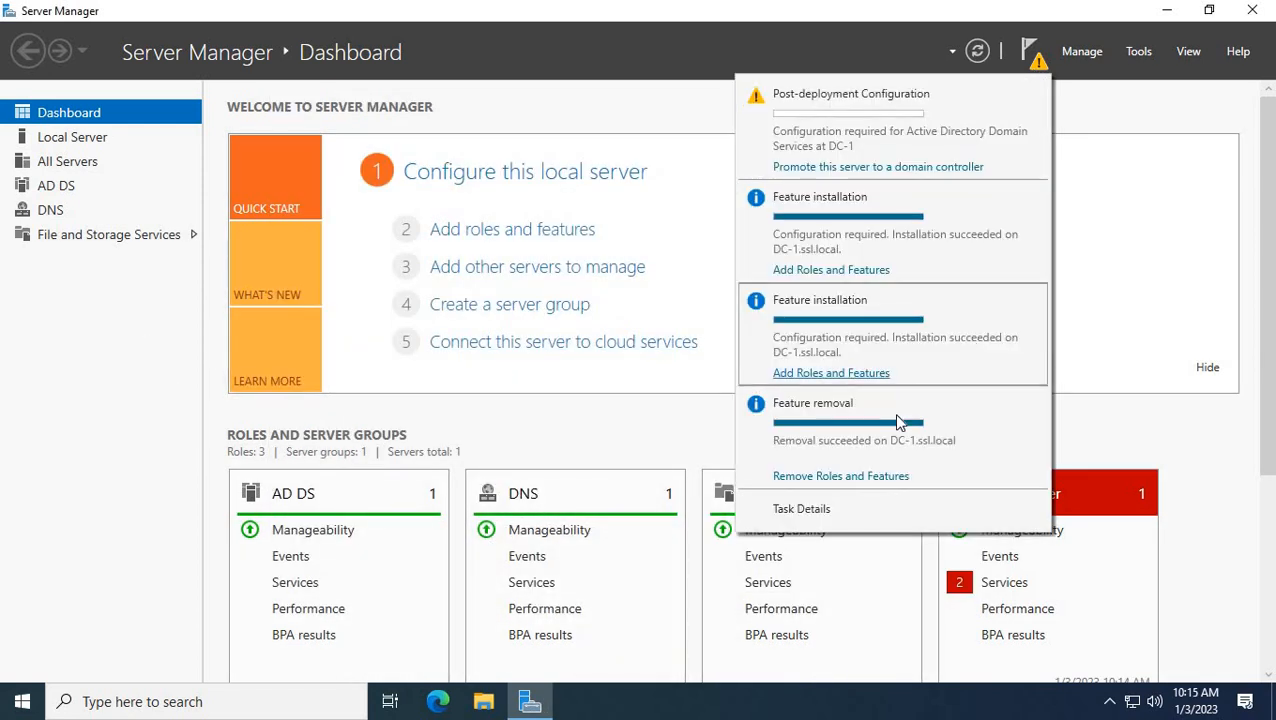
click(800, 168)
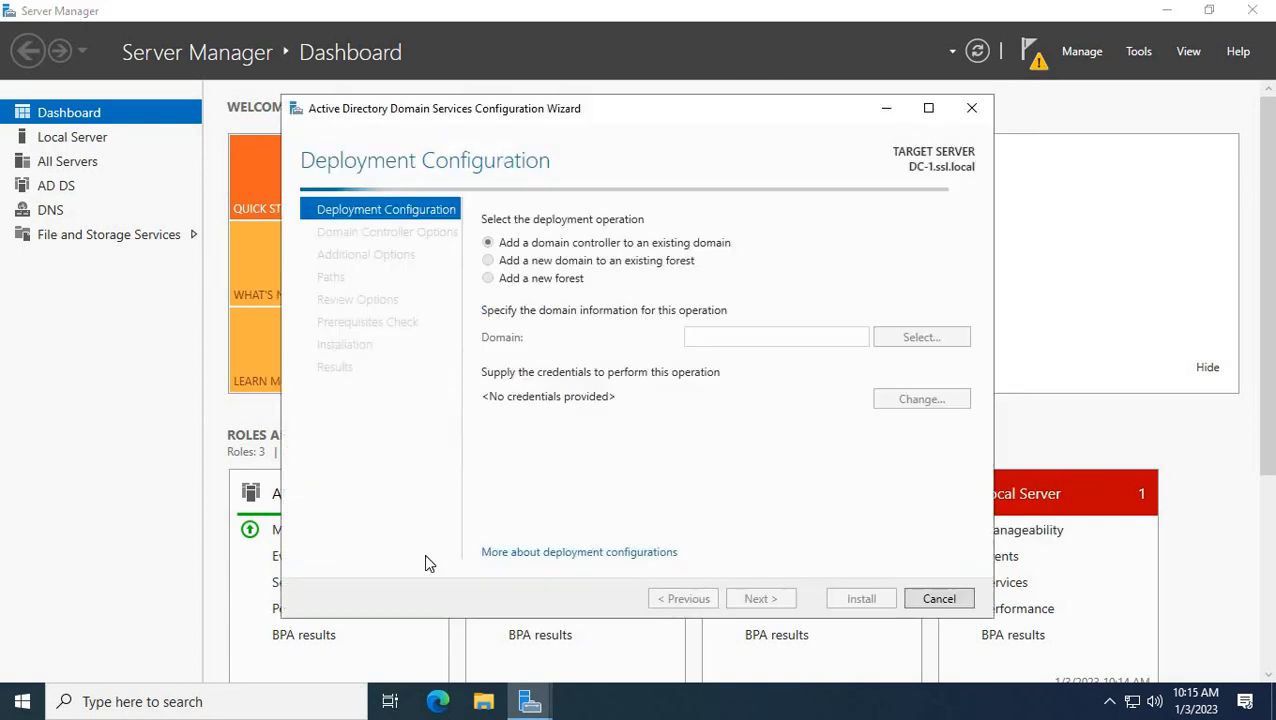
click(510, 281)
click(722, 339)
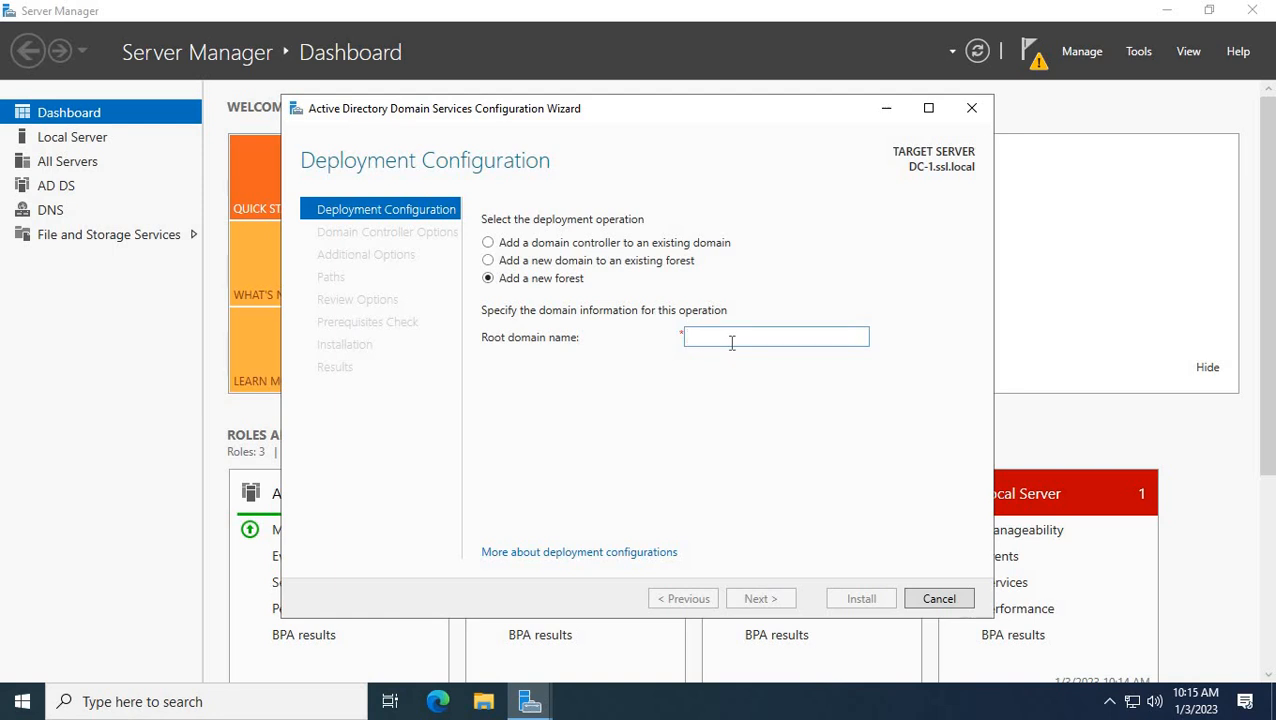
text(ssl)
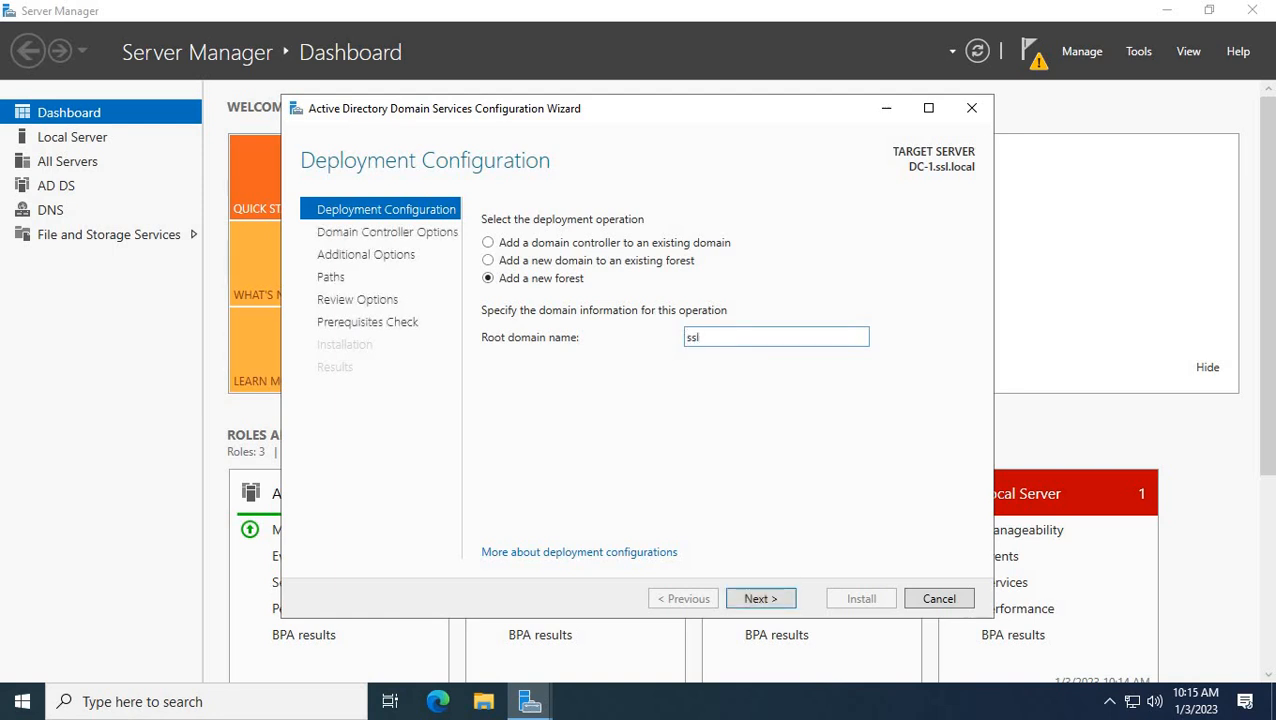
text(.local)
click(755, 598)
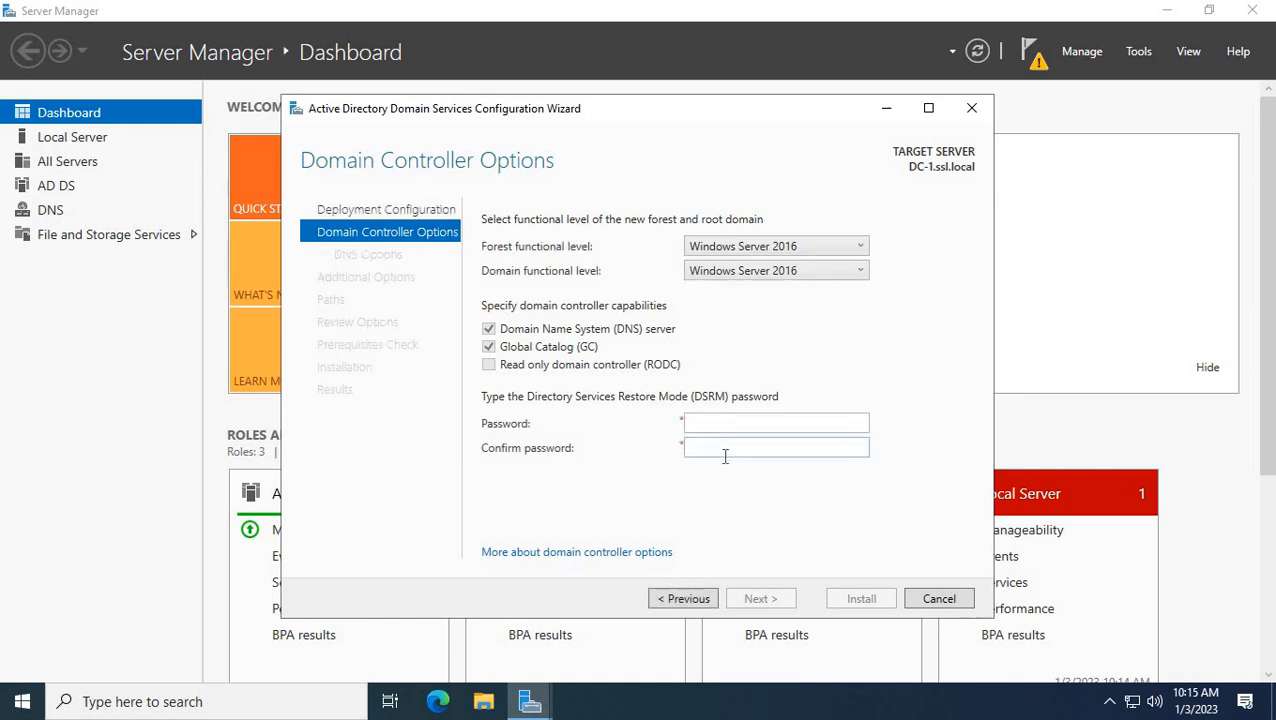
Enter and confirm the DSRM password, keeping Windows Server 2016 functional levels.
click(737, 420)
text(*****)
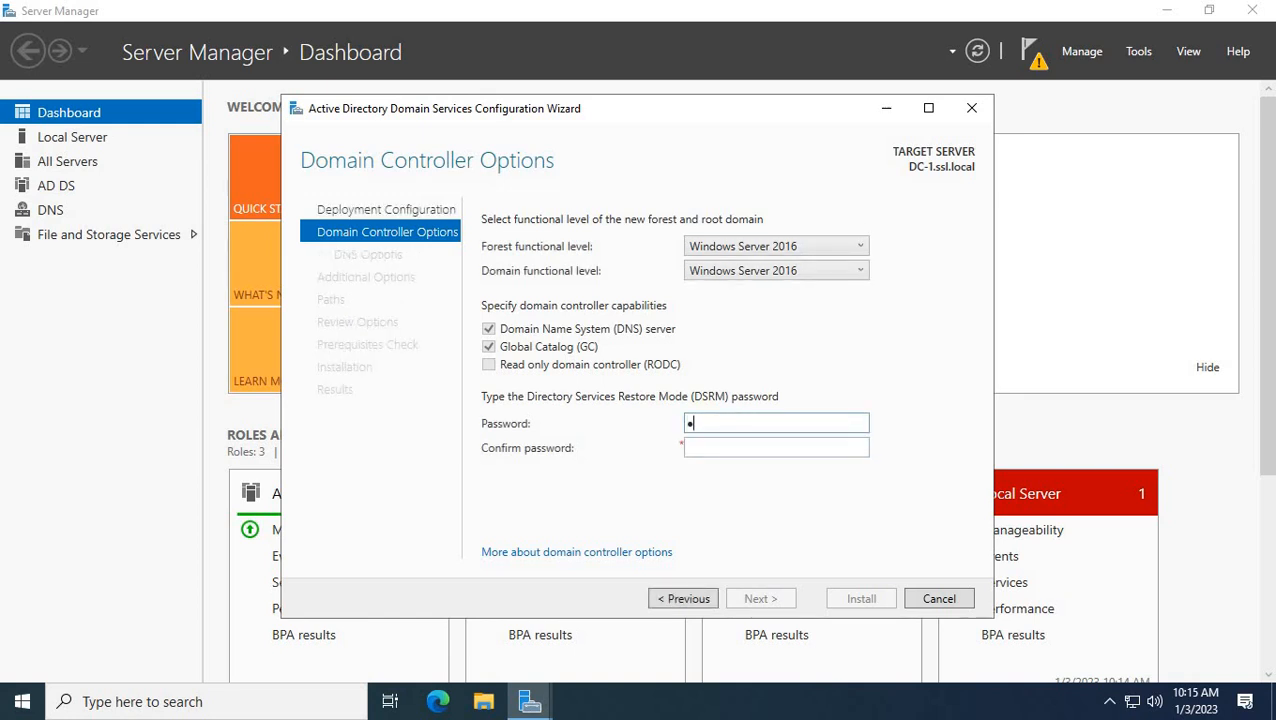
text(****)
key(Tab)
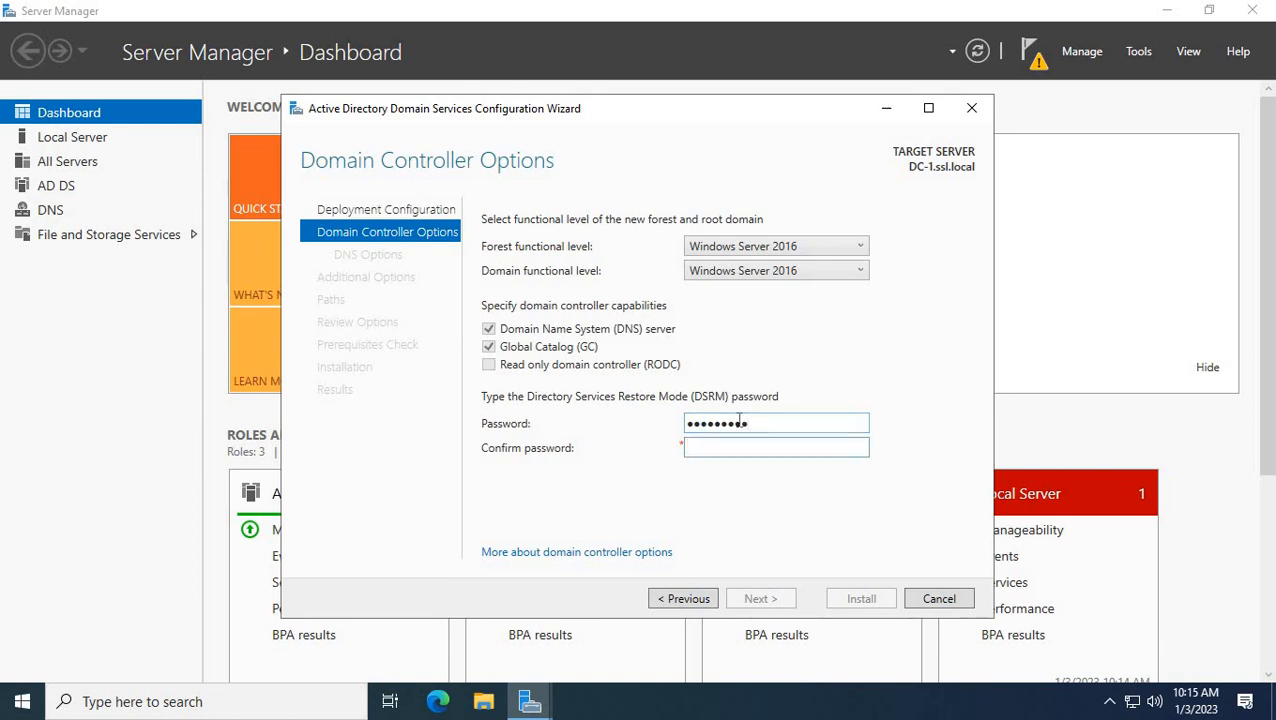
text(**********)
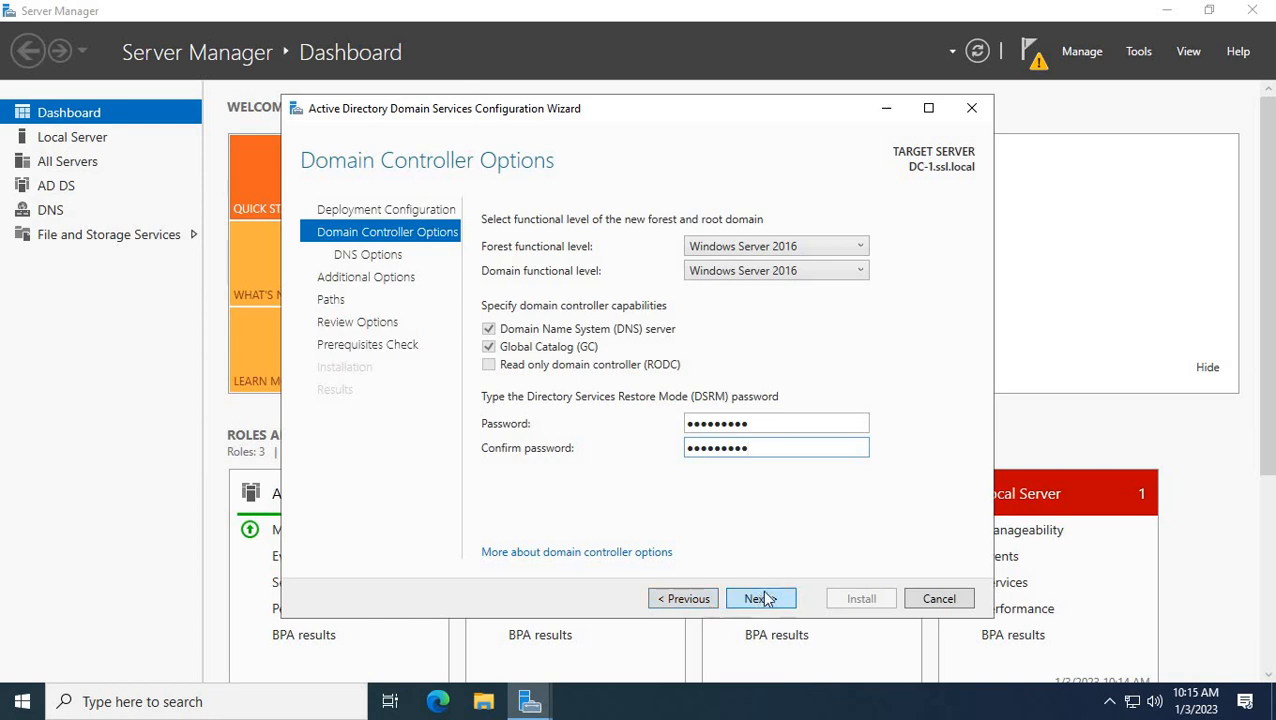
click(760, 598)
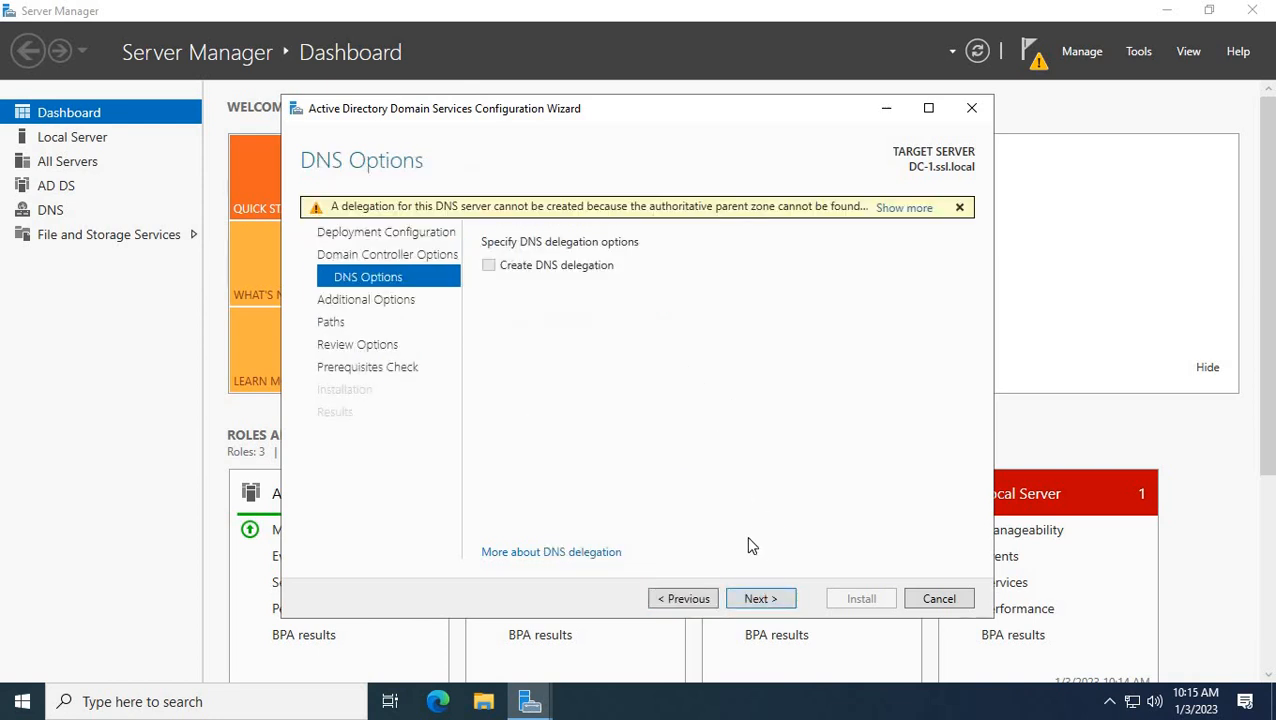
Keep default DNS delegation, NetBIOS name and database, log and SYSVOL folders through the prerequisites check.
click(757, 596)
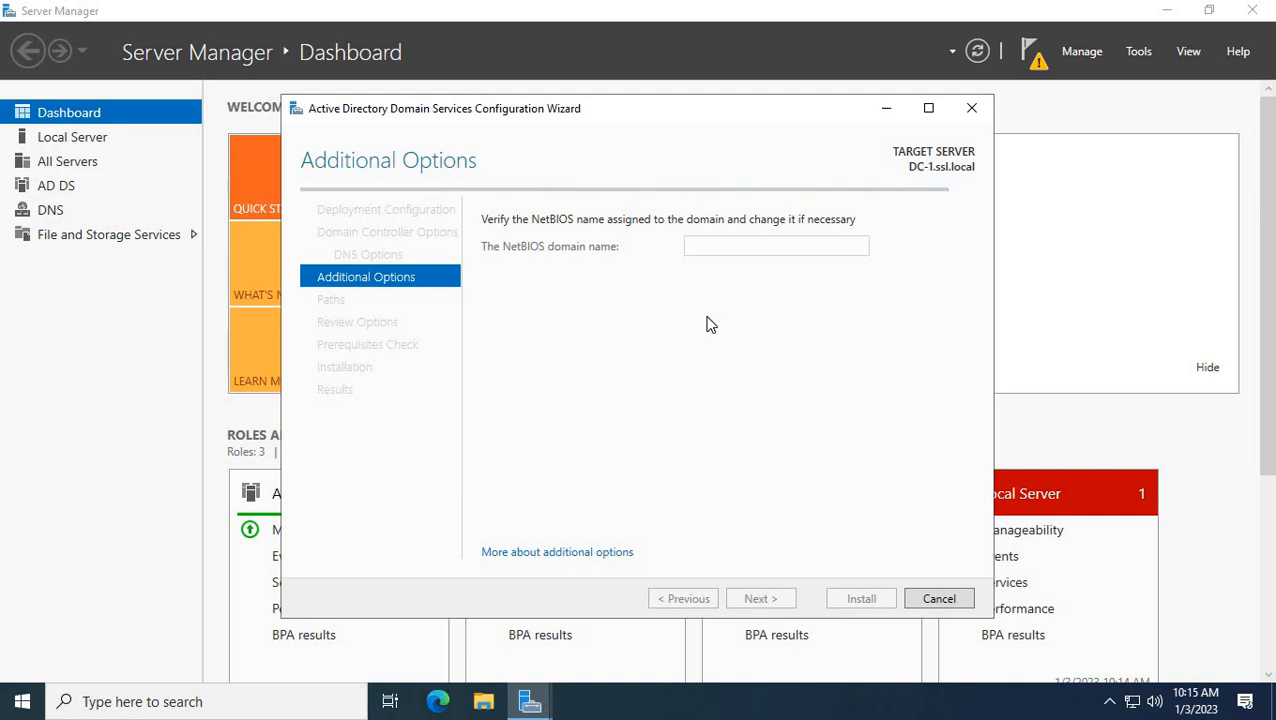
click(746, 600)
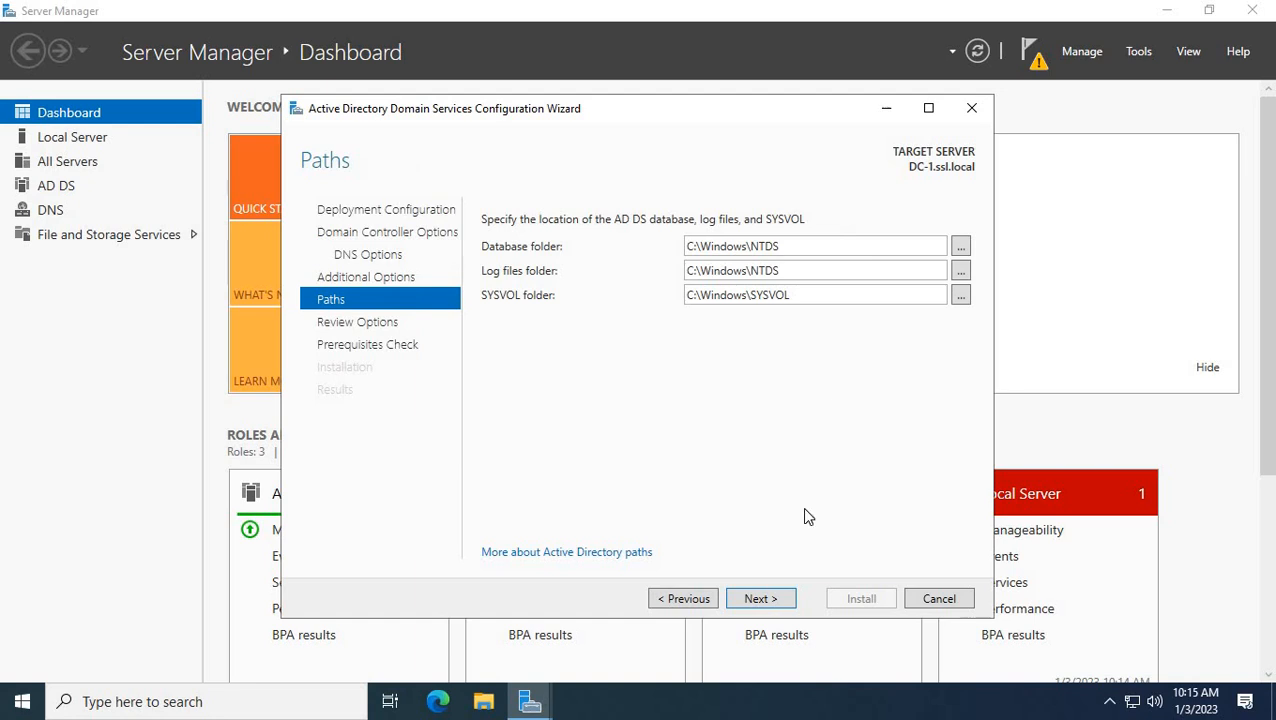
click(760, 600)
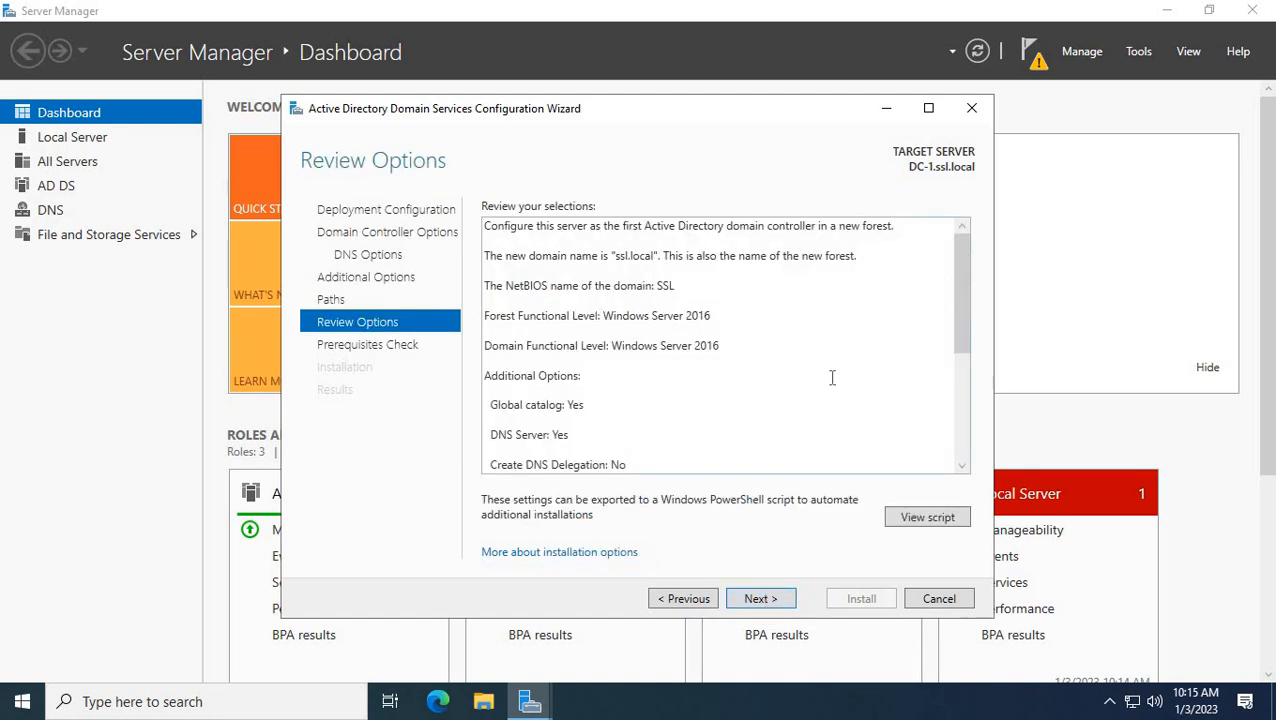
click(760, 600)
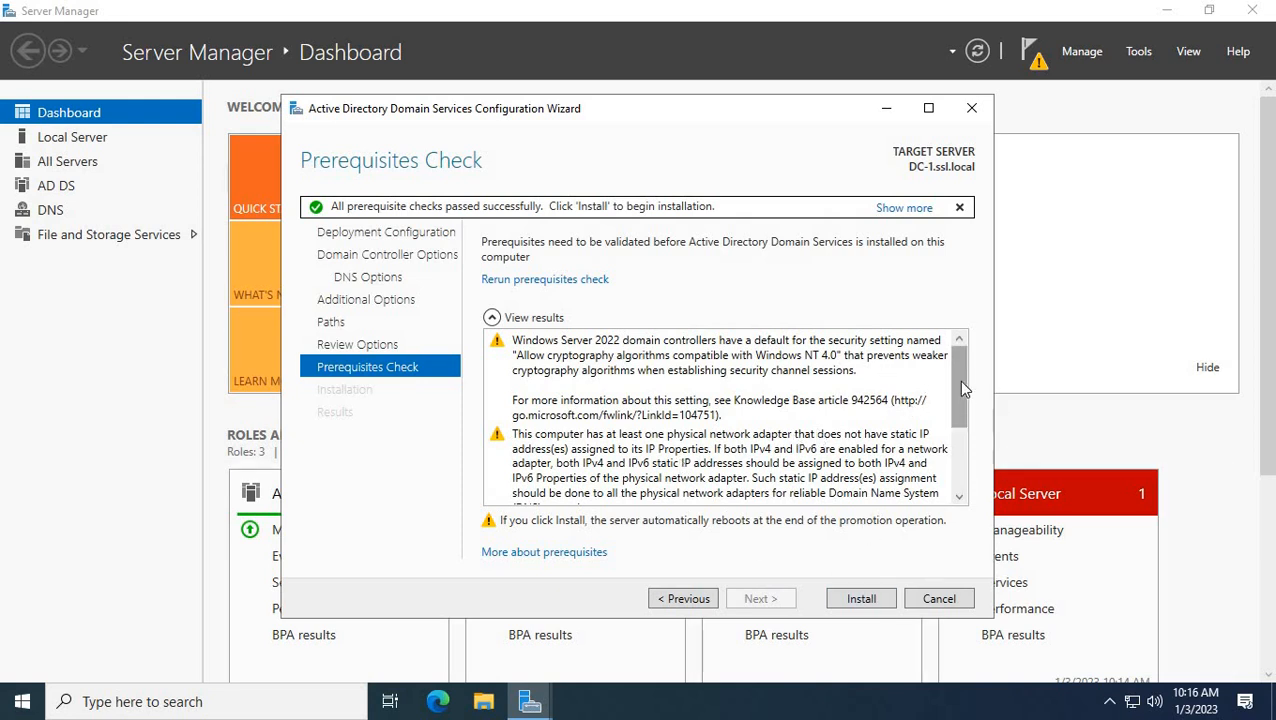
drag(958, 380, 982, 497)
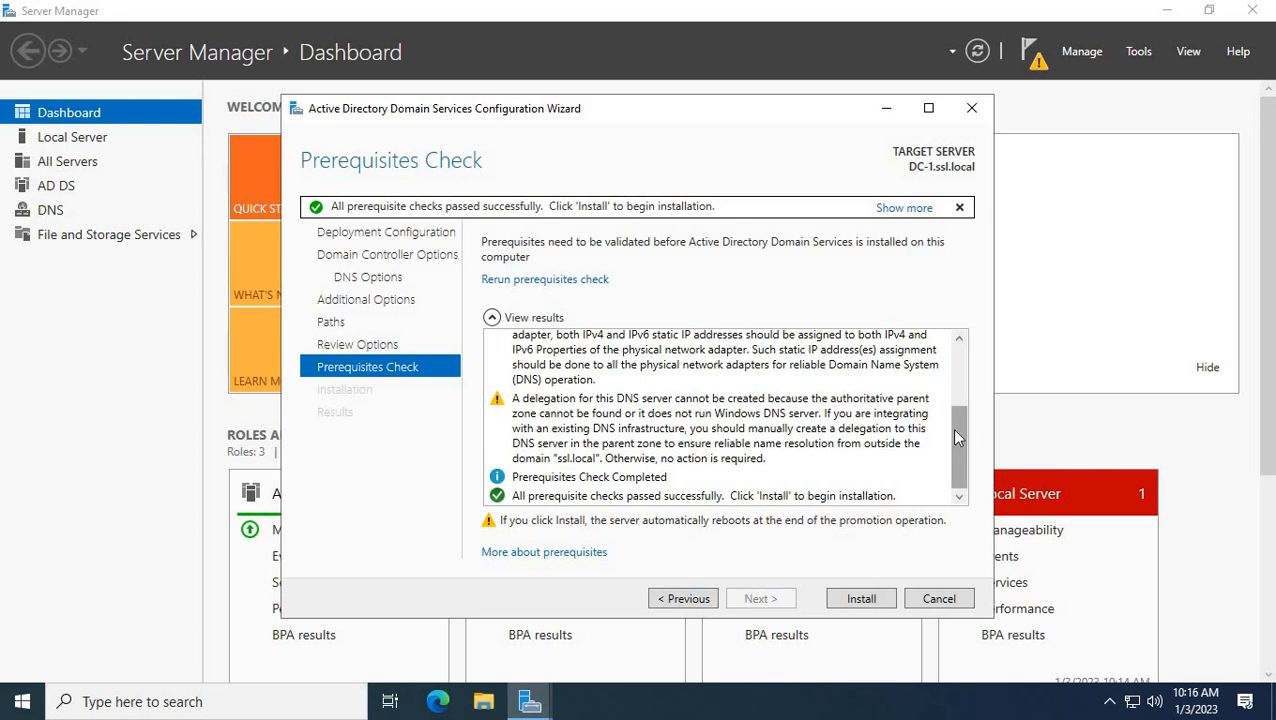
drag(951, 428, 964, 289)
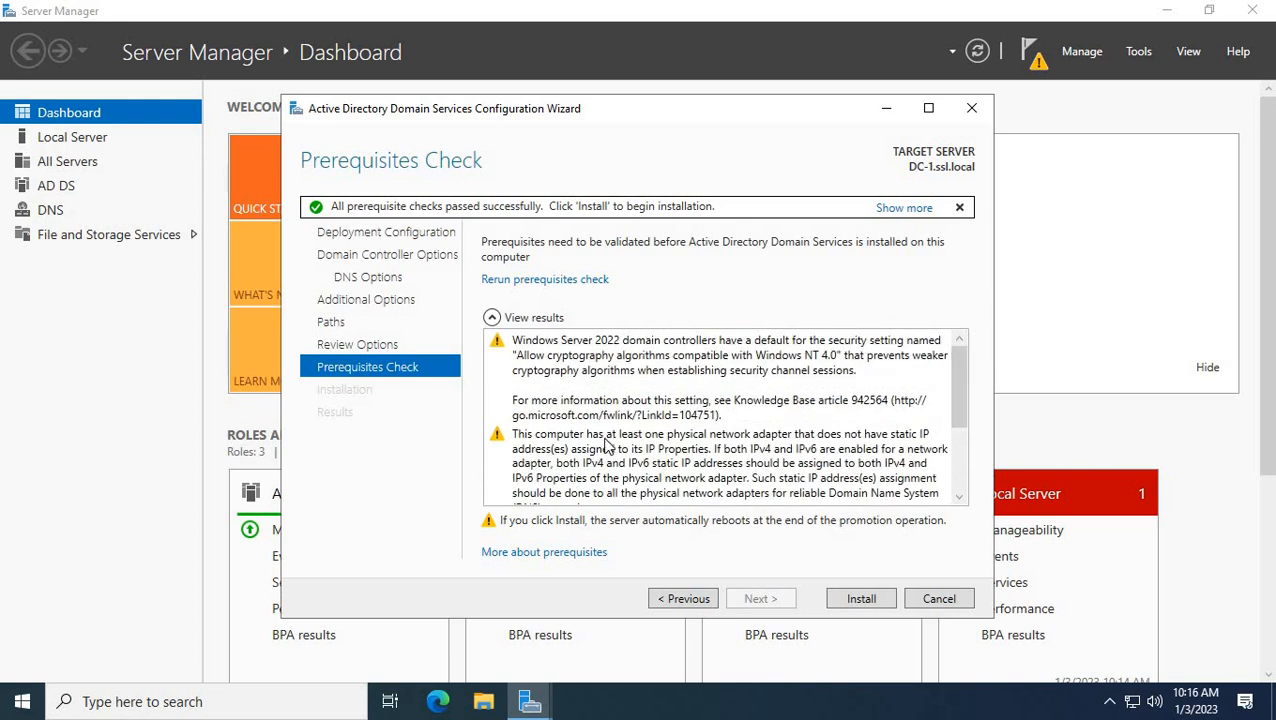